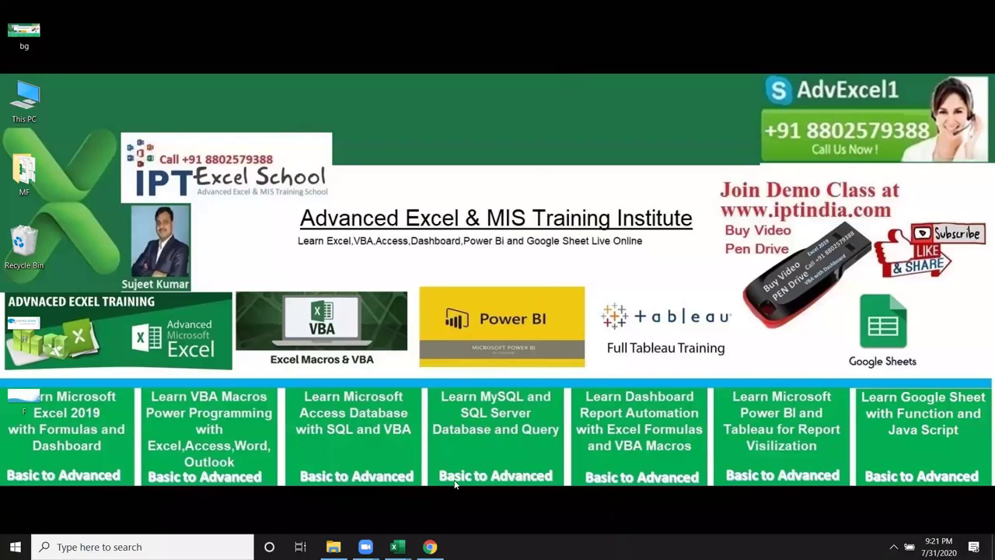
- Bring the VBA editor forward and place the caret inside Sub rr
mouse_move(398, 541)
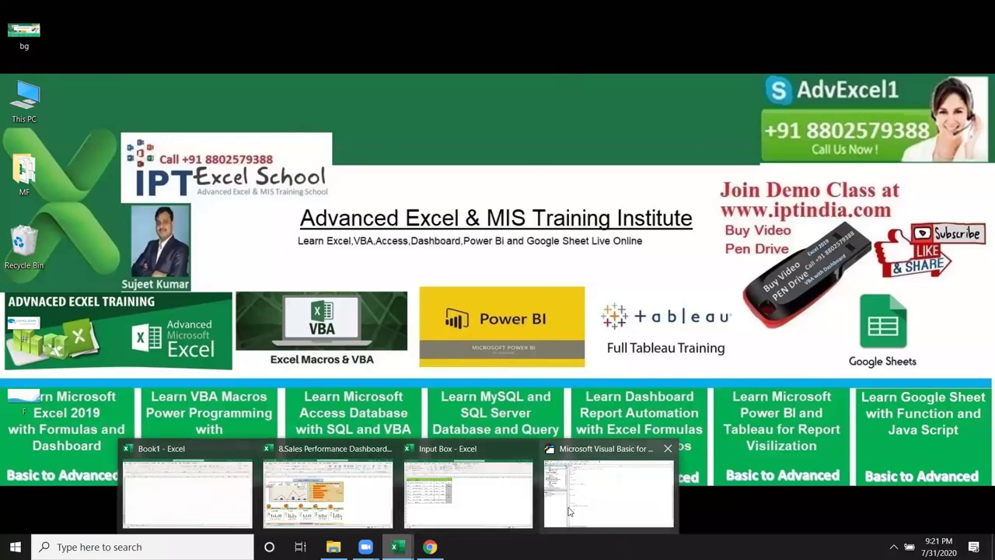
click(609, 486)
click(221, 366)
scroll(220, 383, down, 2)
click(214, 328)
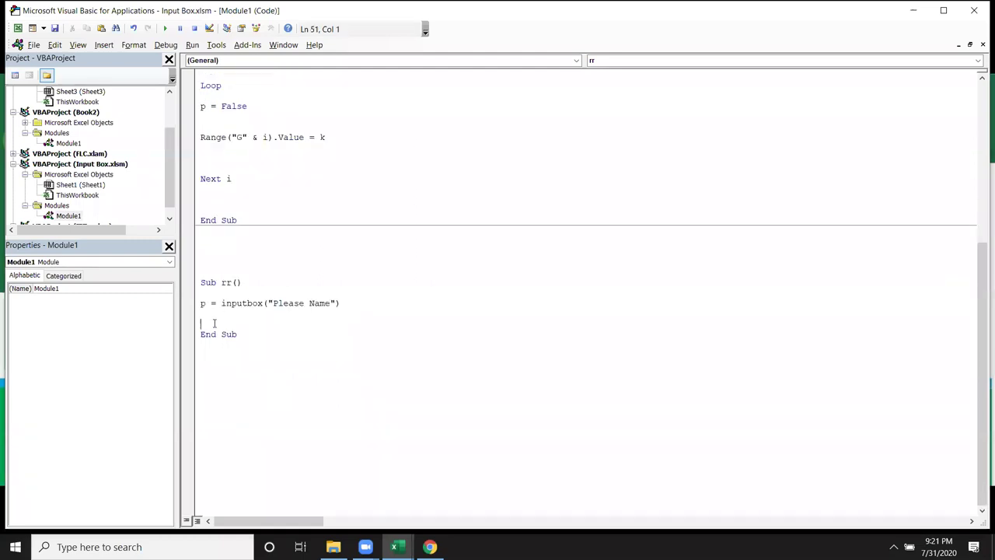
click(214, 296)
- Run rr and submit a name in its Please Name prompt
click(165, 28)
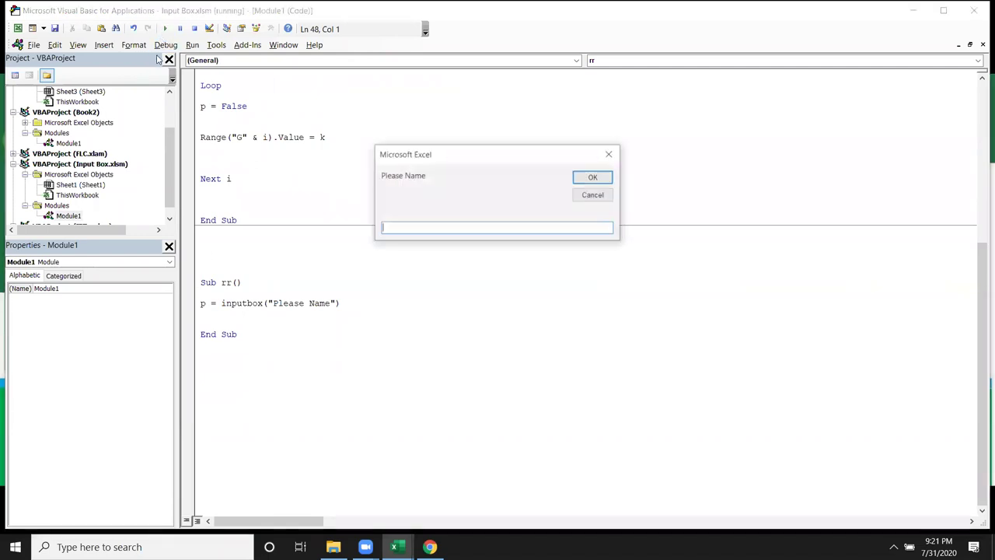
drag(399, 160, 403, 188)
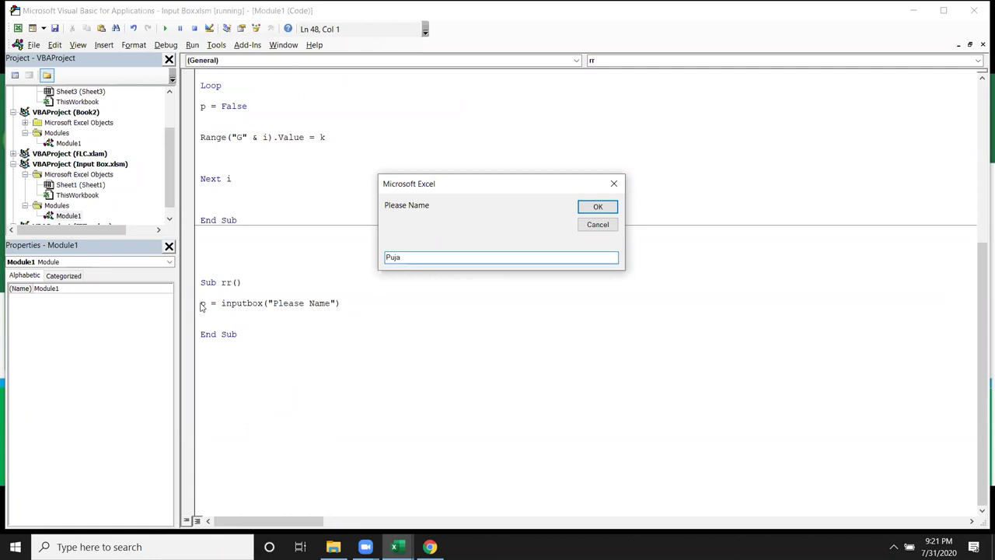
click(597, 206)
drag(216, 302, 193, 305)
- Add 'Dim p As String' above the inputbox line and 'MsgBox p' below it
click(203, 293)
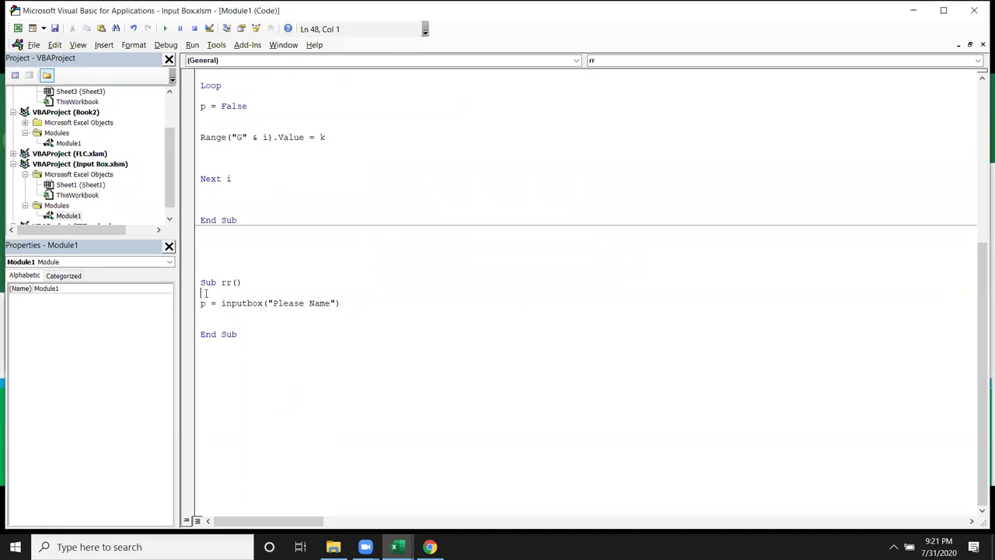
key(Return)
text(dim p as str)
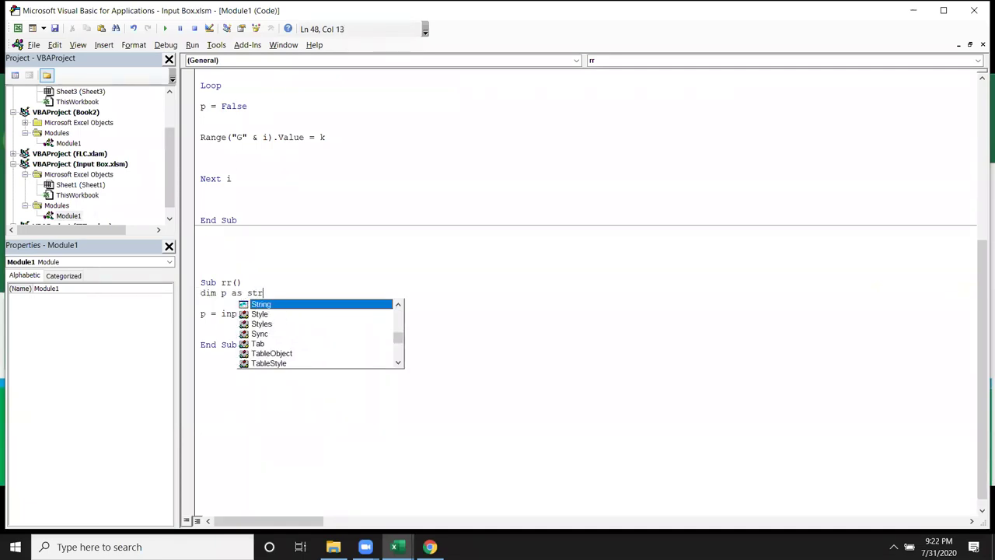
key(Tab)
key(Down)
key(Down)
key(Return)
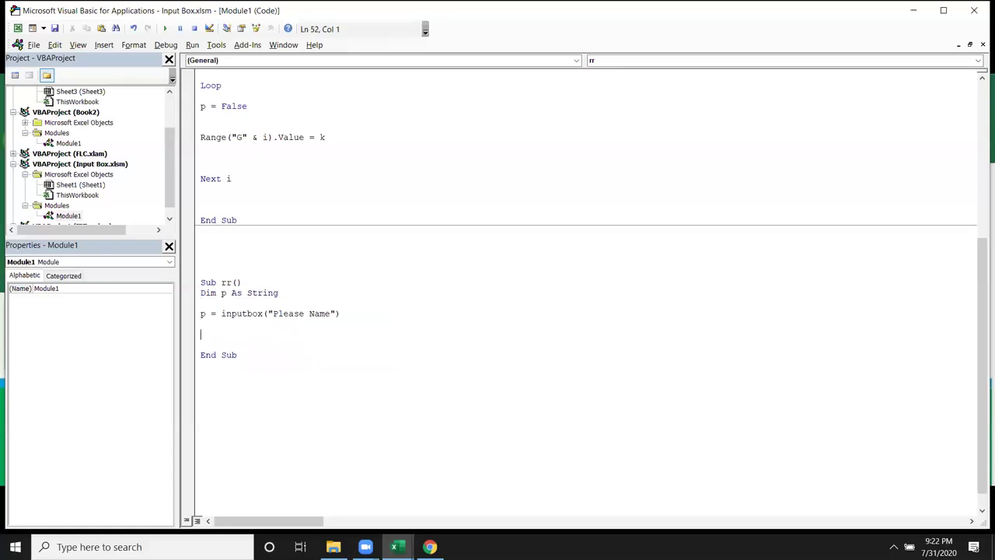
text(msgbo)
text(x p)
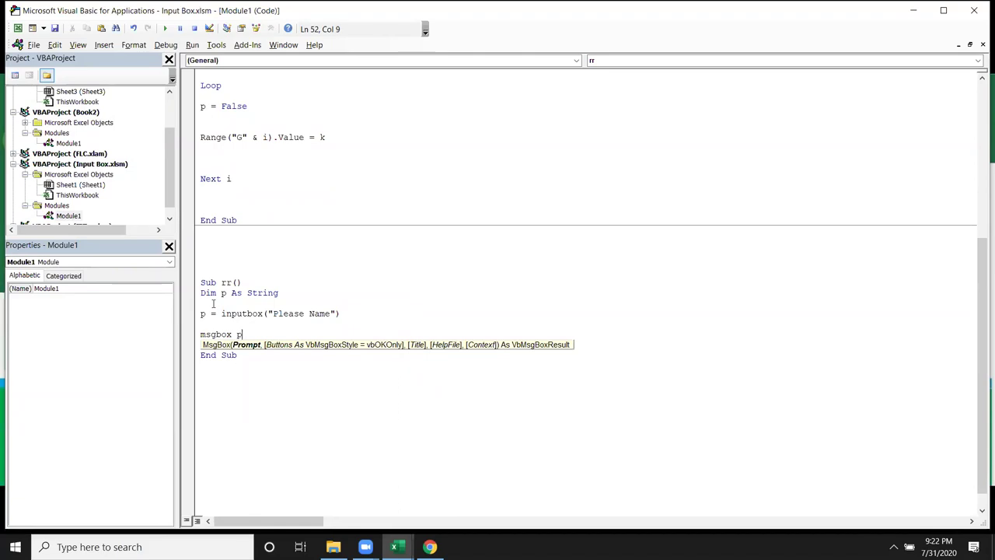
click(258, 329)
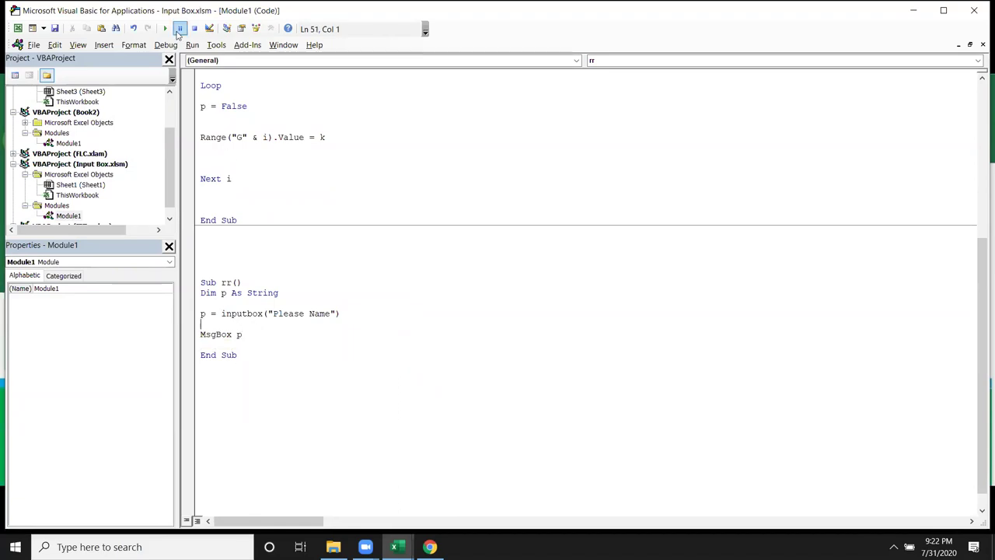
- Run rr with a name entered and dismiss the message echoing it
click(164, 28)
text(Puja)
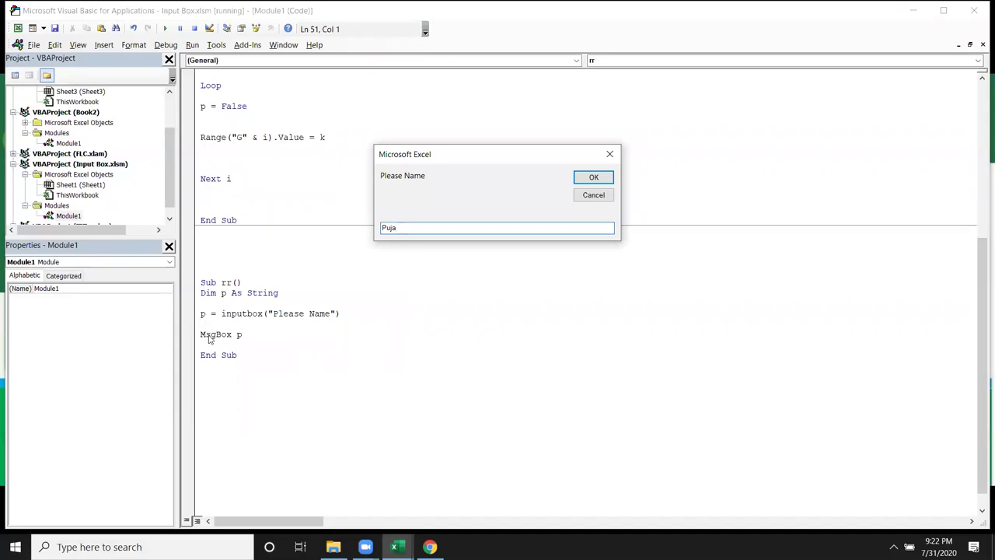
click(593, 177)
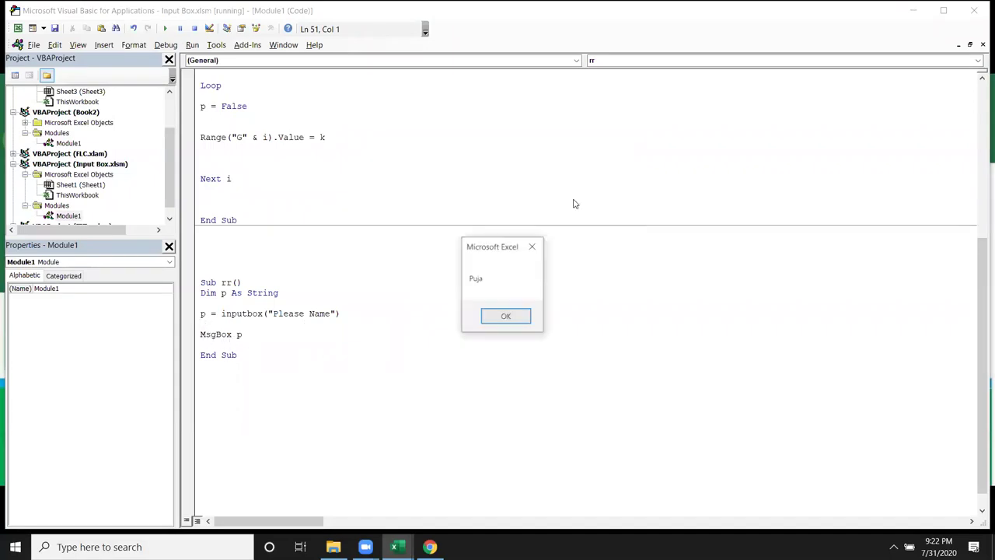
click(519, 315)
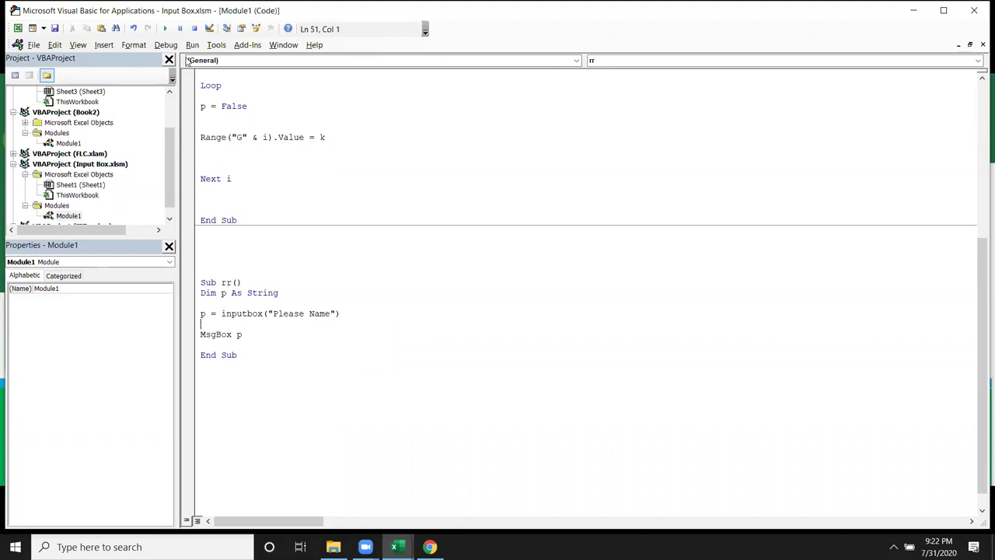
- Run rr again with an empty answer and dismiss the blank message
click(165, 30)
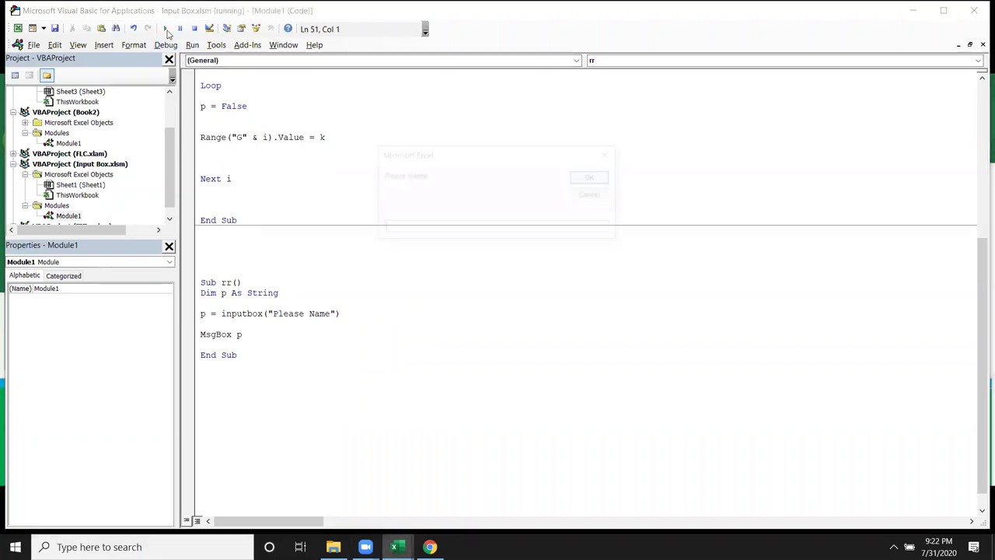
text(dddd)
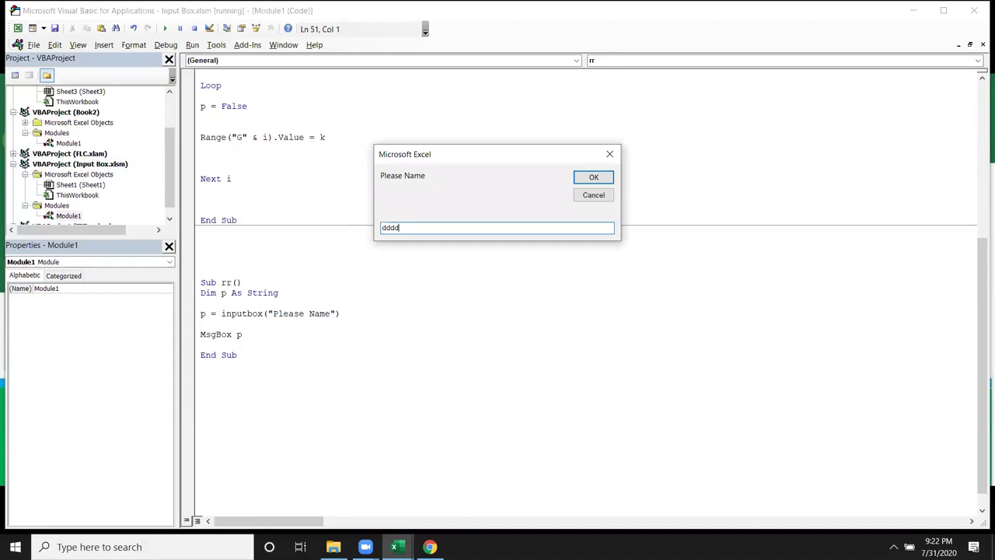
key(BackSpace)
key(BackSpace)
key(BackSpace)
key(BackSpace)
click(603, 194)
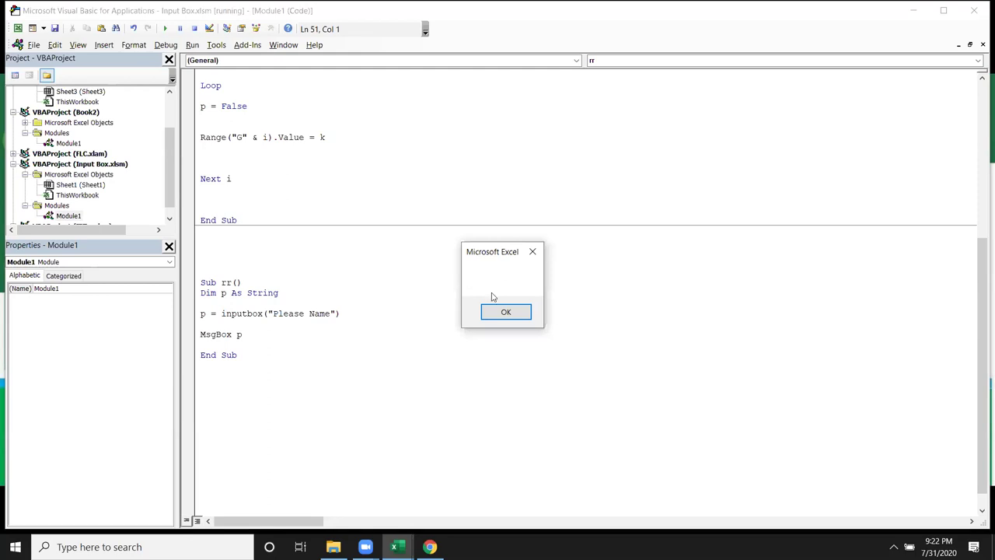
click(505, 312)
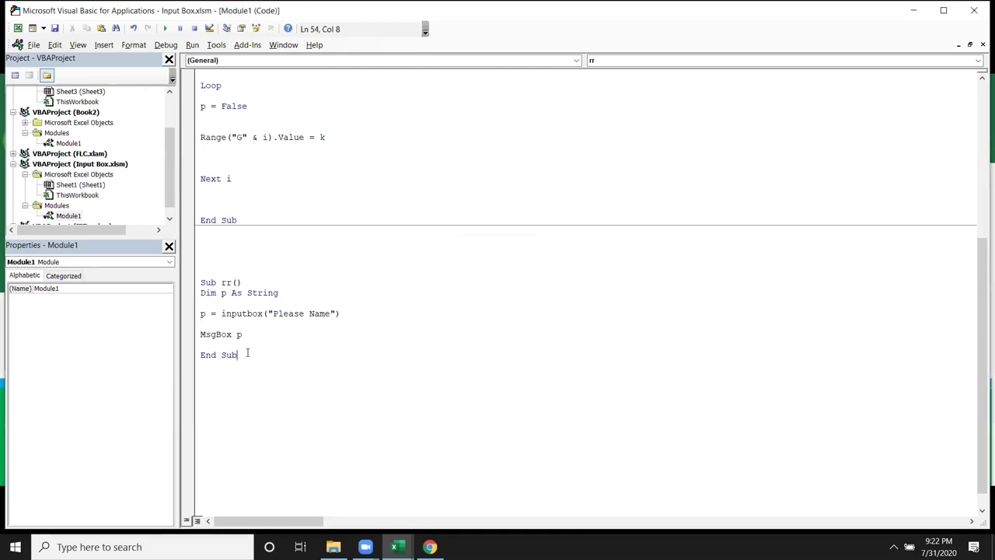
scroll(276, 334, up, 7)
click(314, 304)
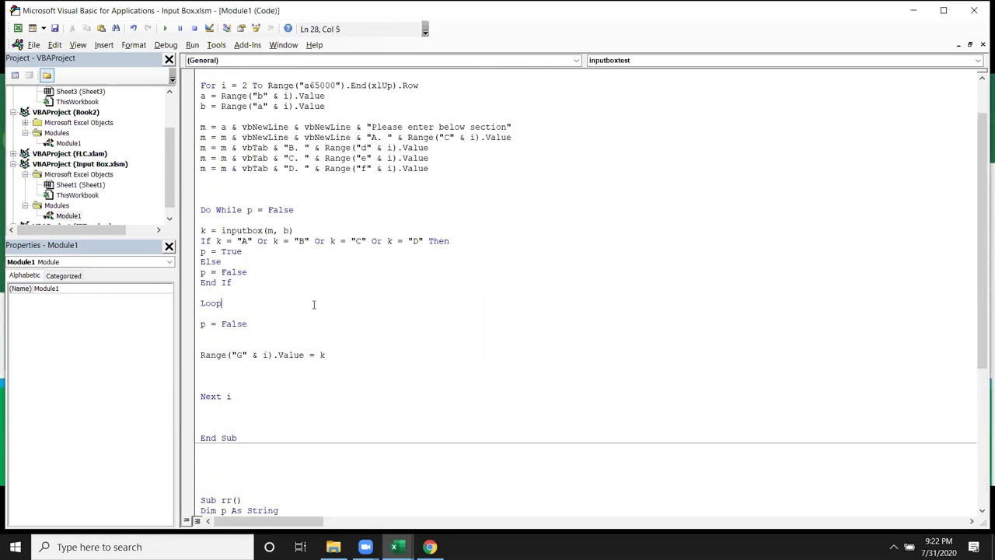
key(alt+F11)
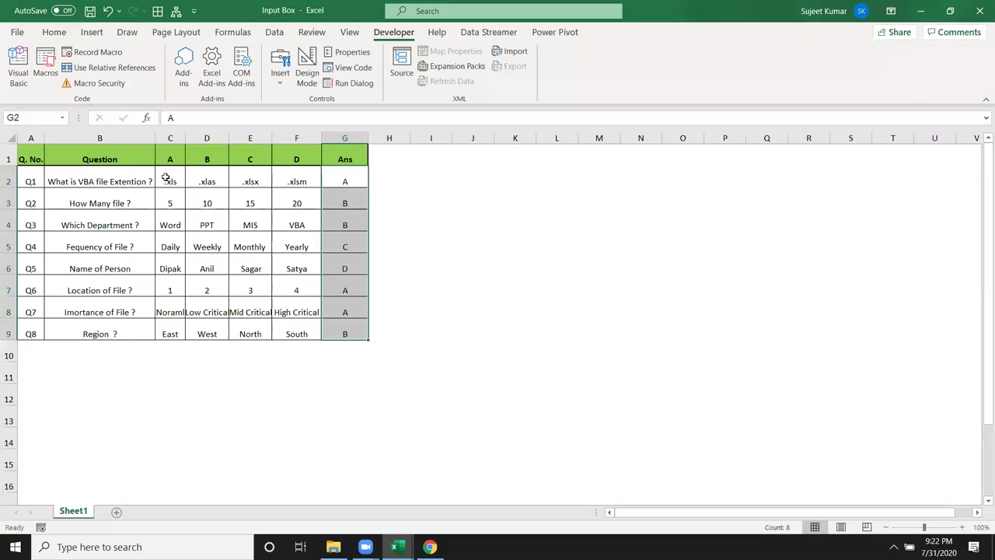
click(168, 178)
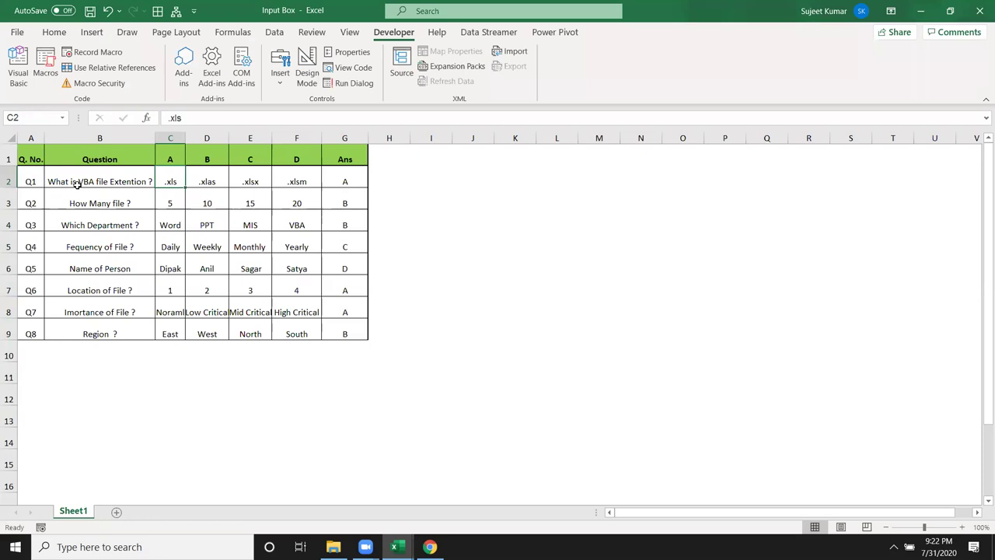
click(62, 181)
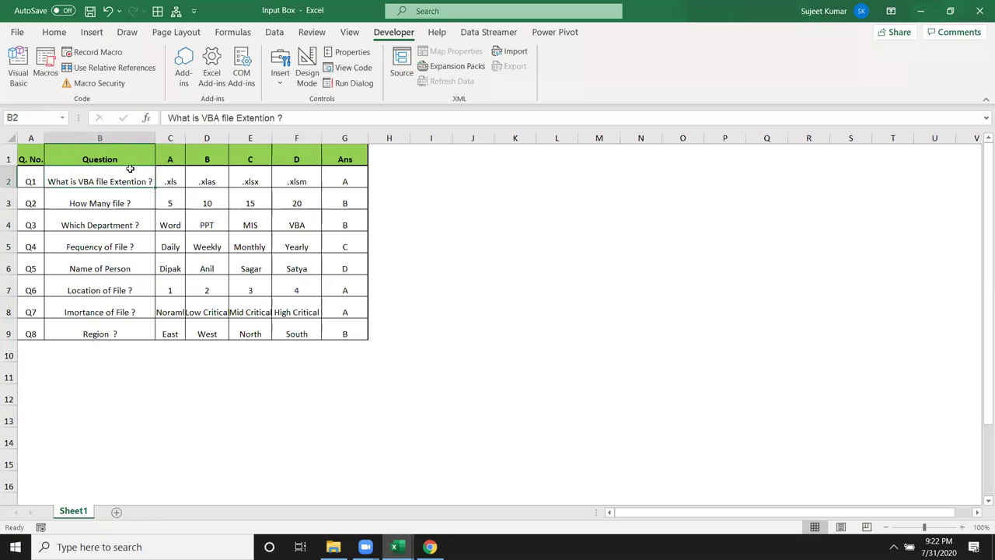
drag(162, 177, 288, 173)
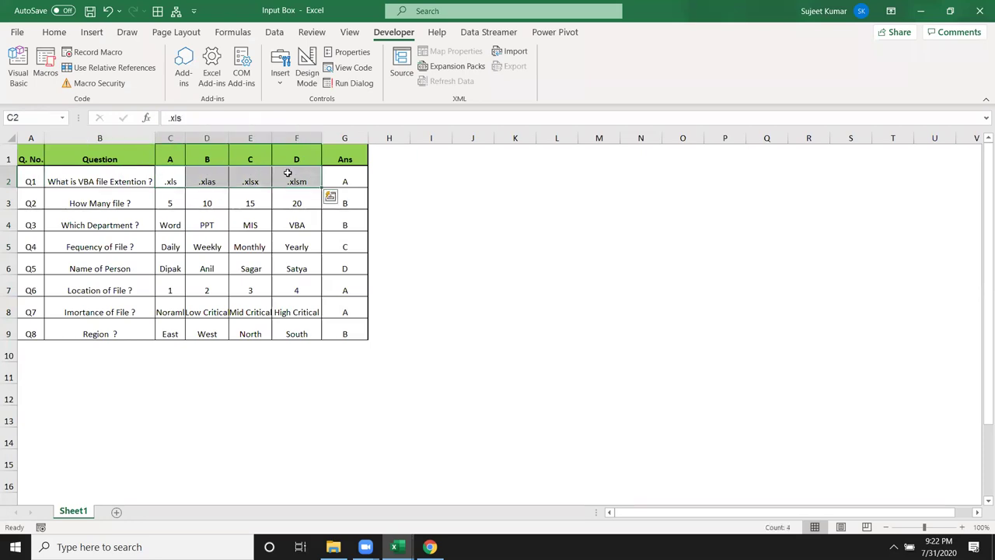
click(343, 174)
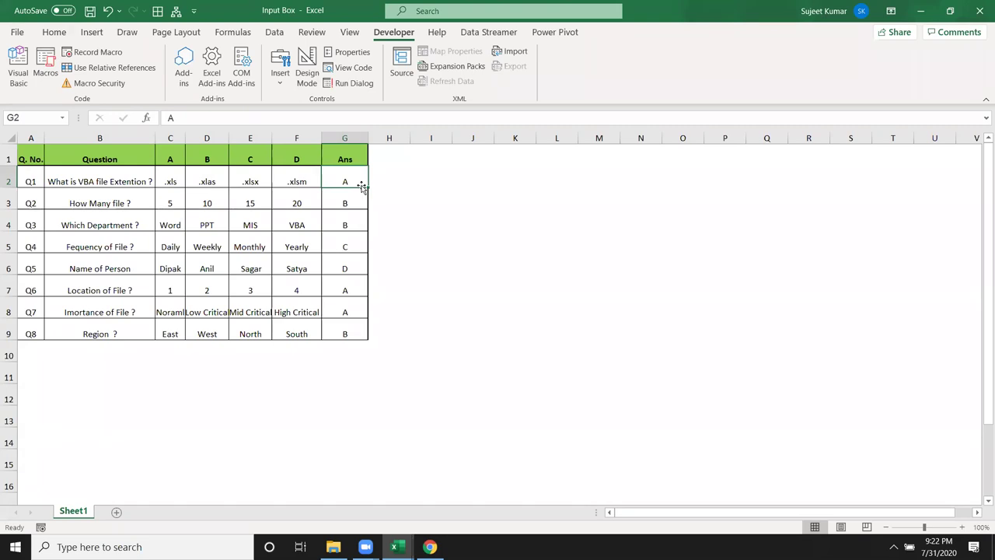
key(alt+F11)
scroll(266, 236, up, 2)
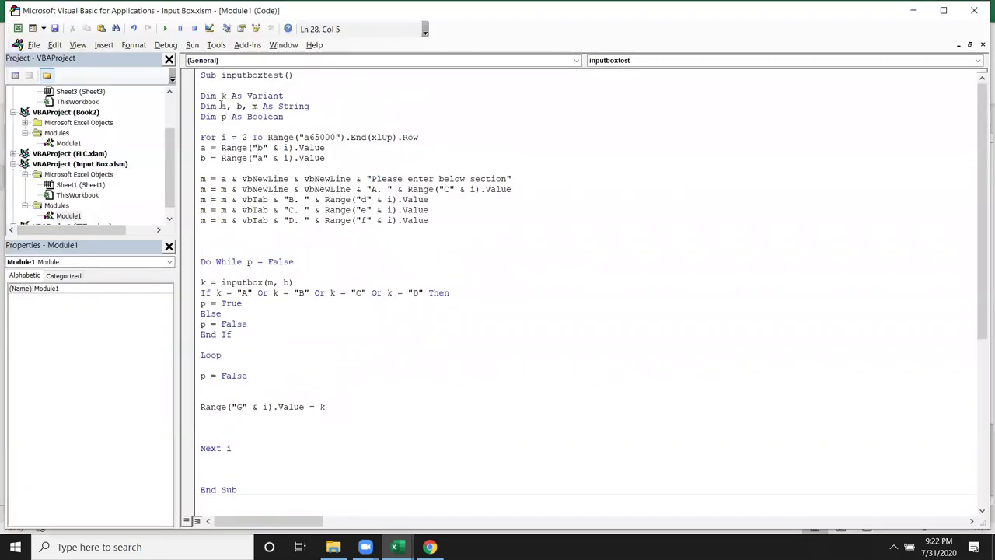
drag(284, 117, 204, 95)
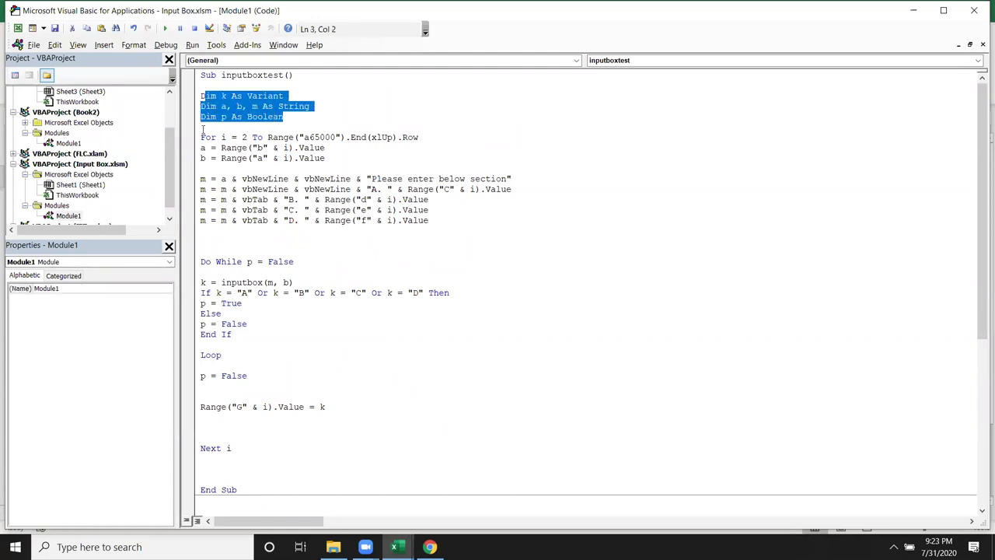
click(214, 138)
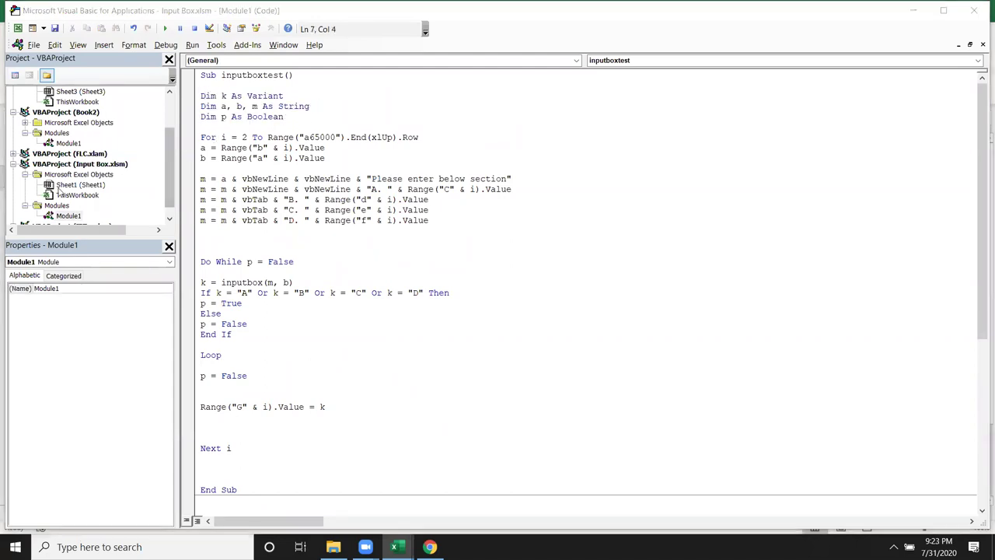
key(alt+F11)
drag(31, 334, 34, 183)
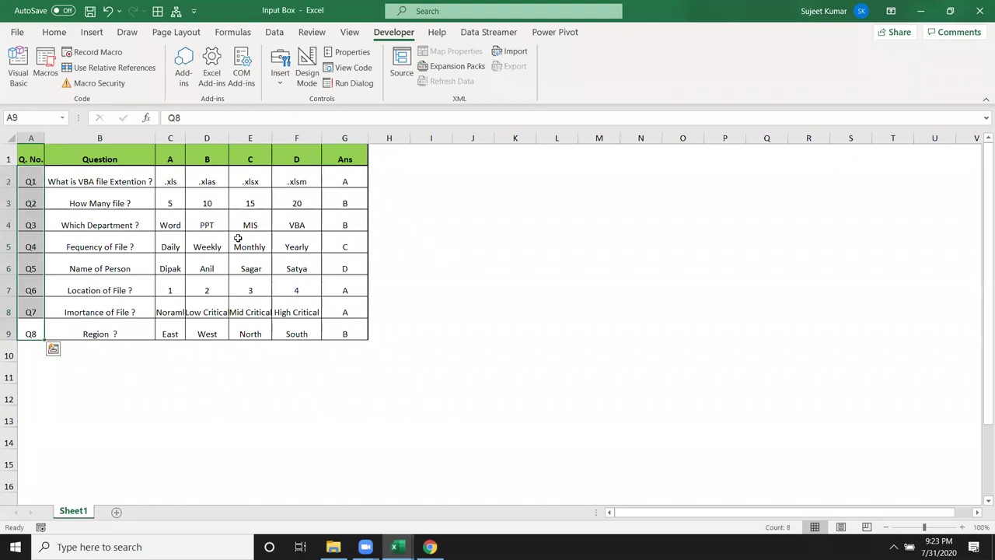
key(alt+F11)
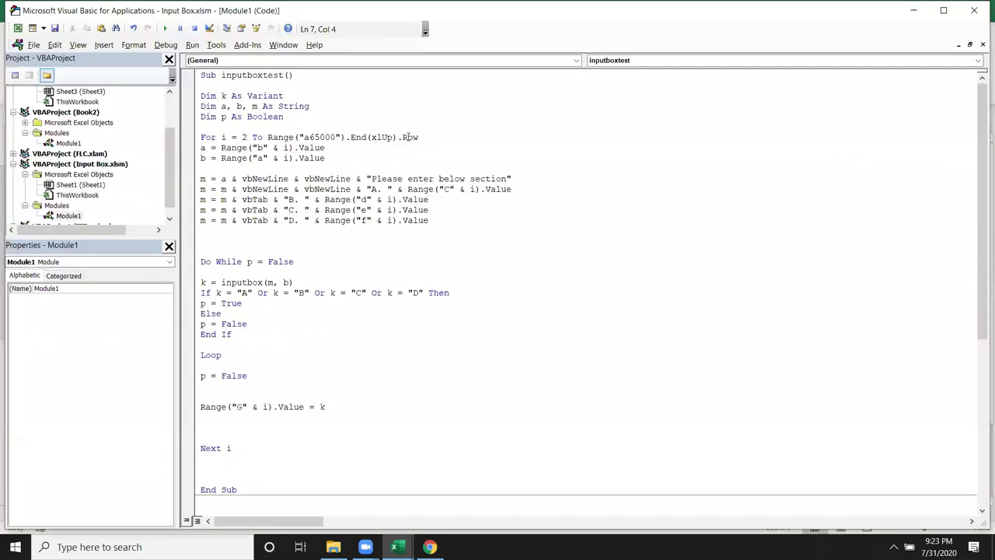
drag(420, 137, 246, 126)
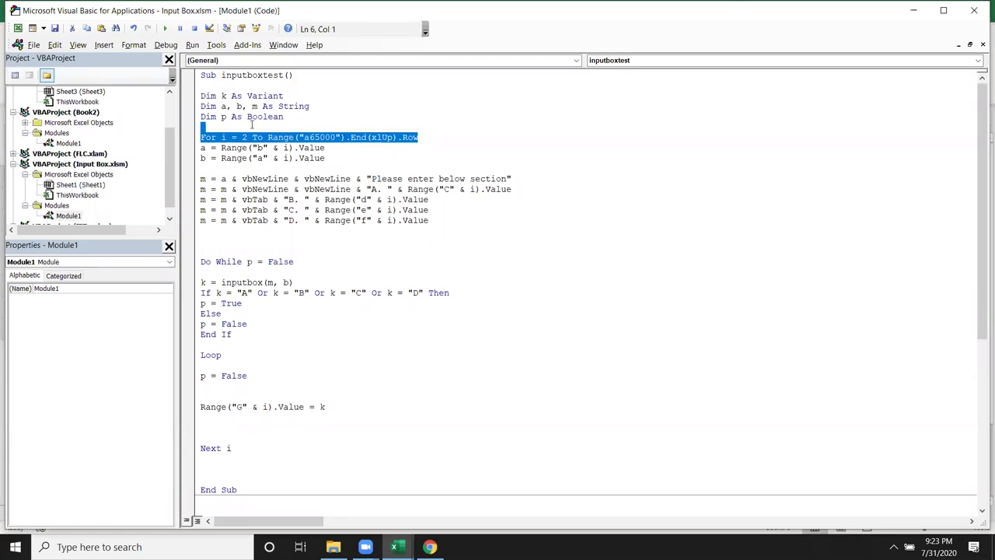
click(232, 142)
drag(221, 148, 258, 159)
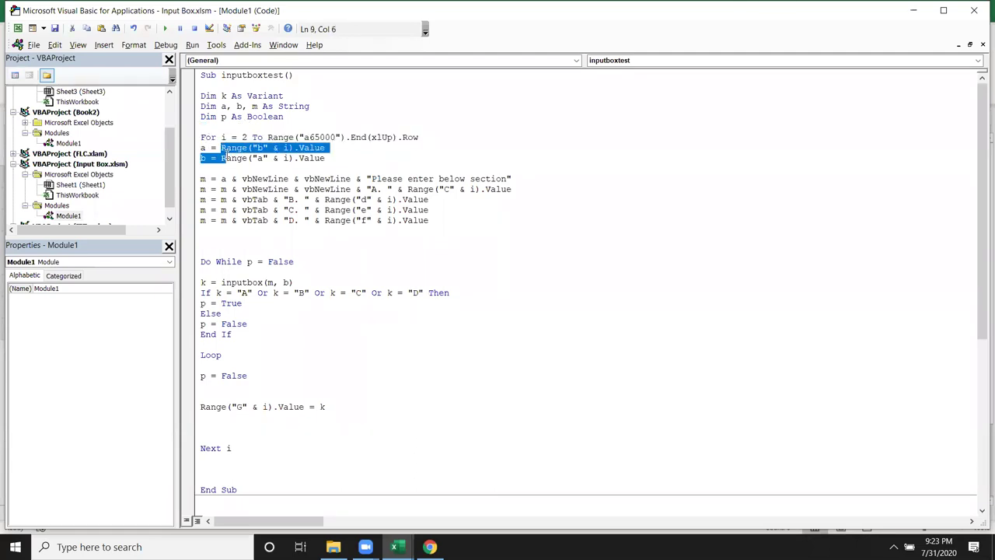
click(261, 167)
key(alt+F11)
click(111, 184)
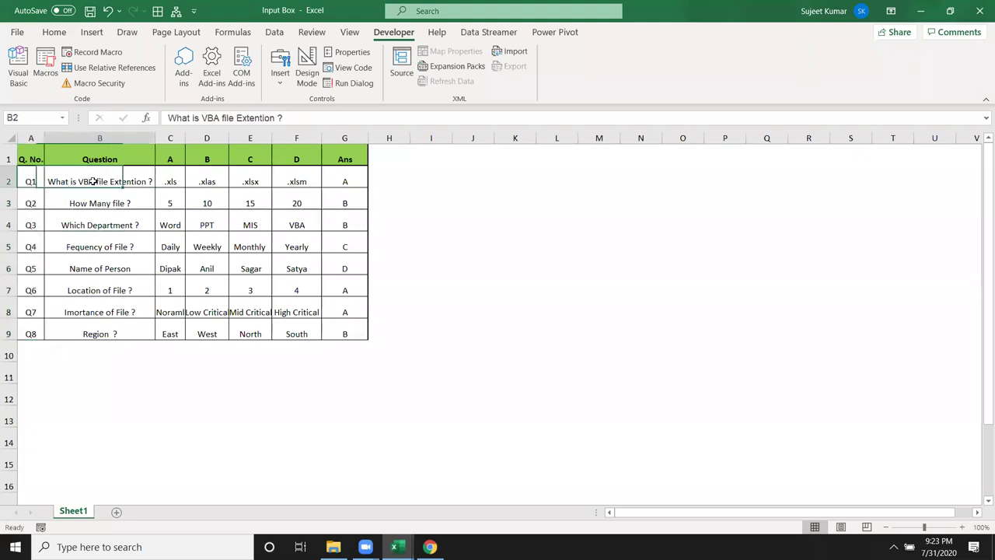
key(alt+F11)
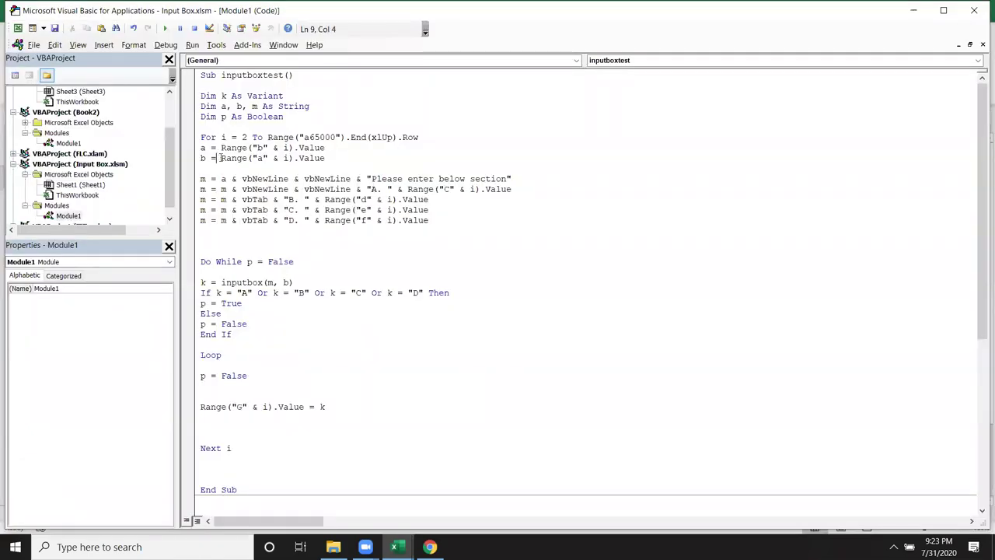
drag(220, 158, 319, 162)
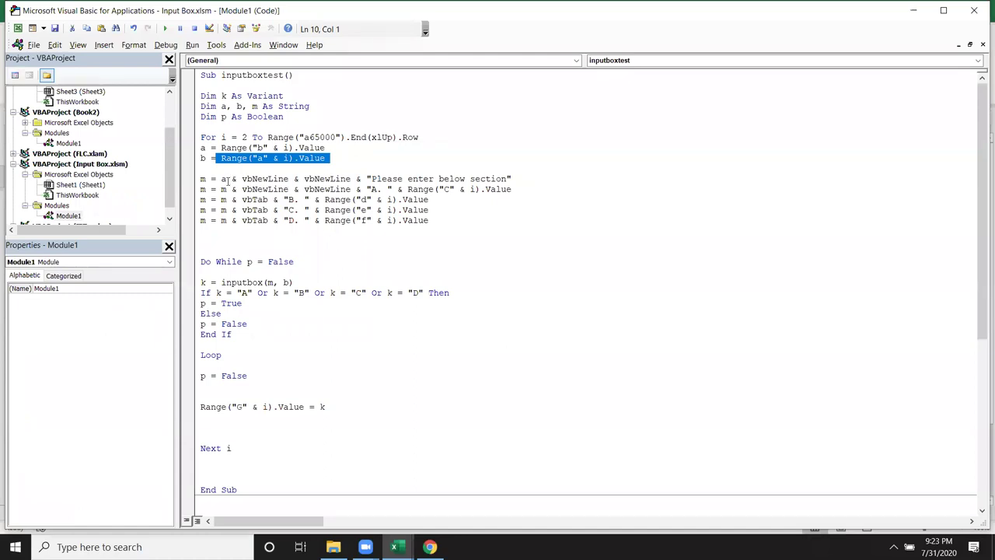
click(222, 210)
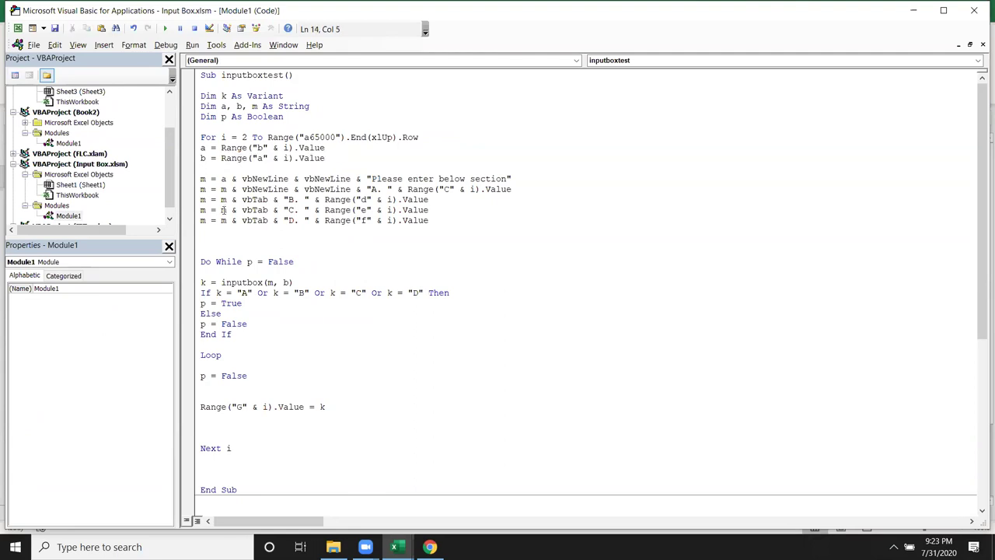
key(alt+F11)
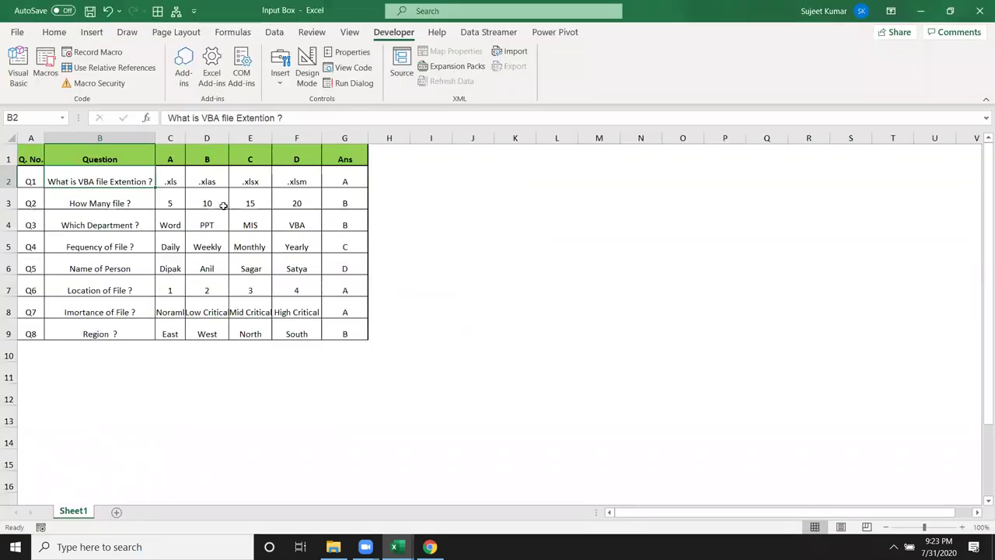
key(alt+F11)
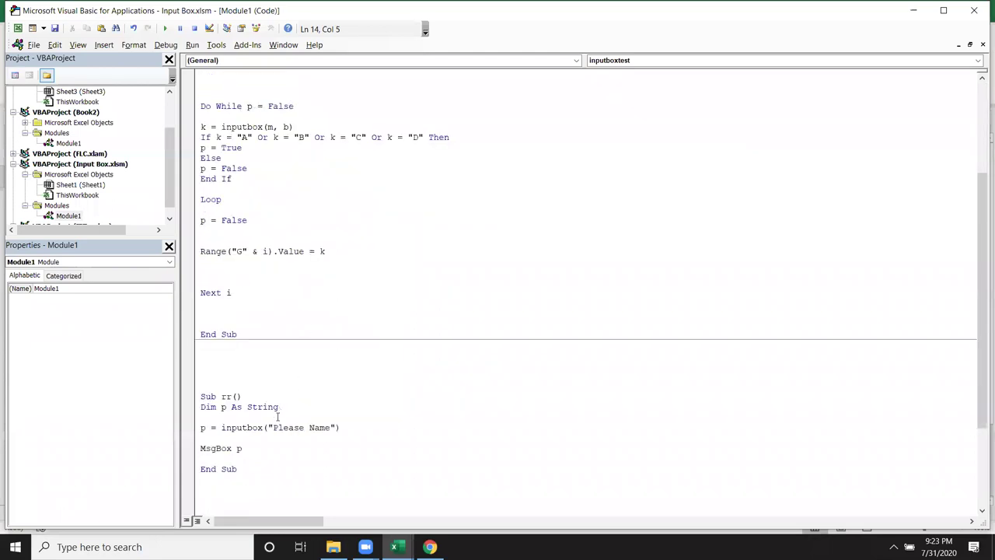
- Replace the "Please Name" prompt with Range("A1").Value & Range("B1").Value
scroll(277, 416, down, 4)
click(249, 383)
key(Return)
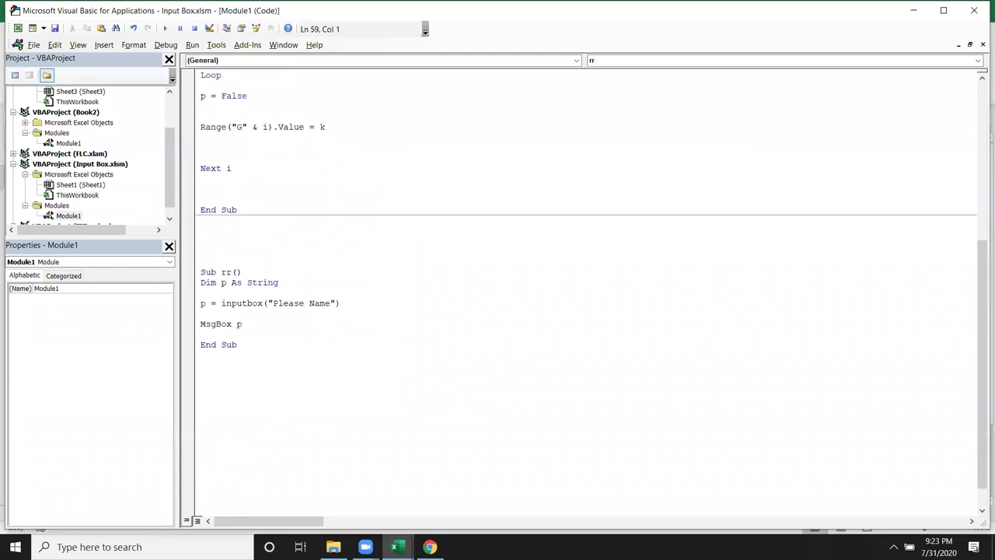
text(suj)
key(BackSpace)
key(BackSpace)
key(BackSpace)
key(BackSpace)
key(BackSpace)
drag(336, 304, 269, 304)
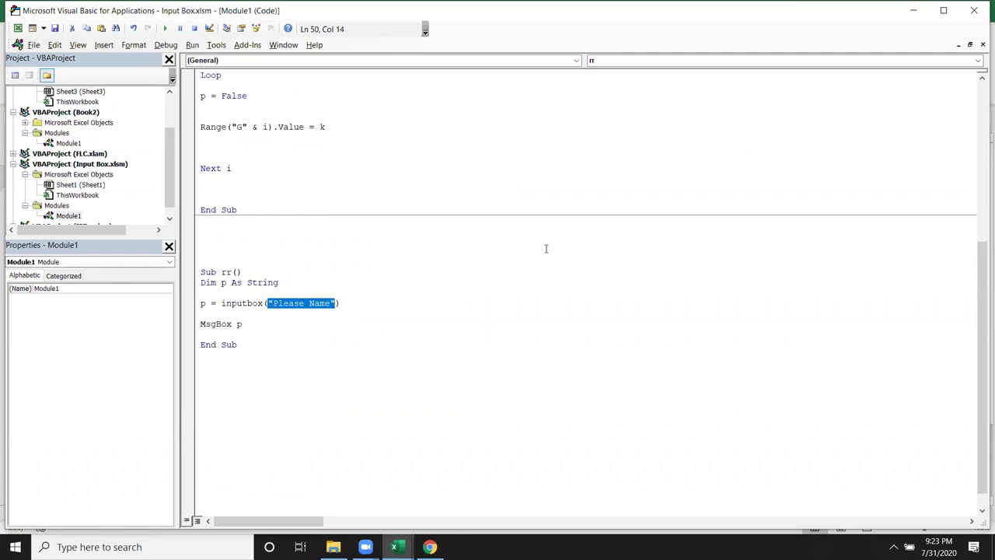
key(Delete)
text(range("A1"))
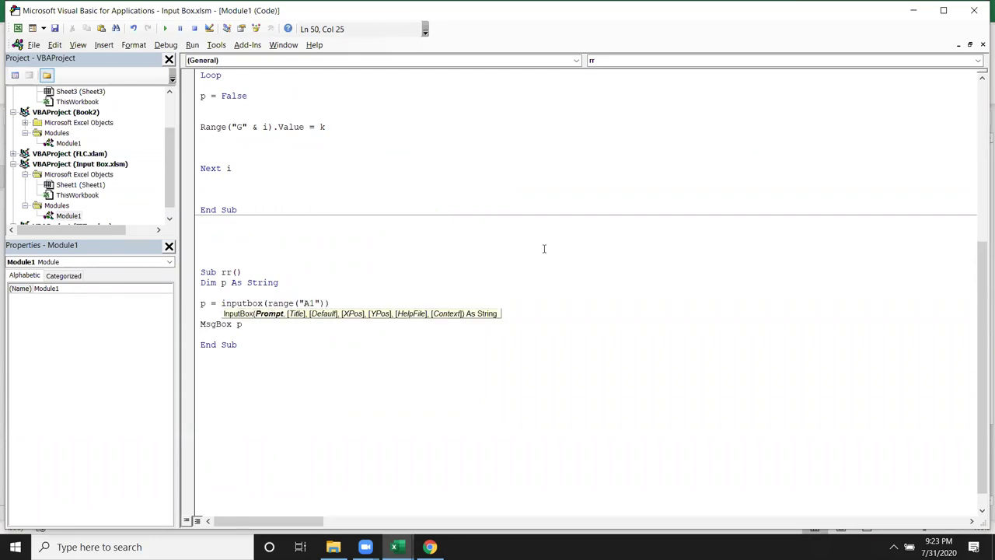
text(.va)
key(Tab)
text(& )
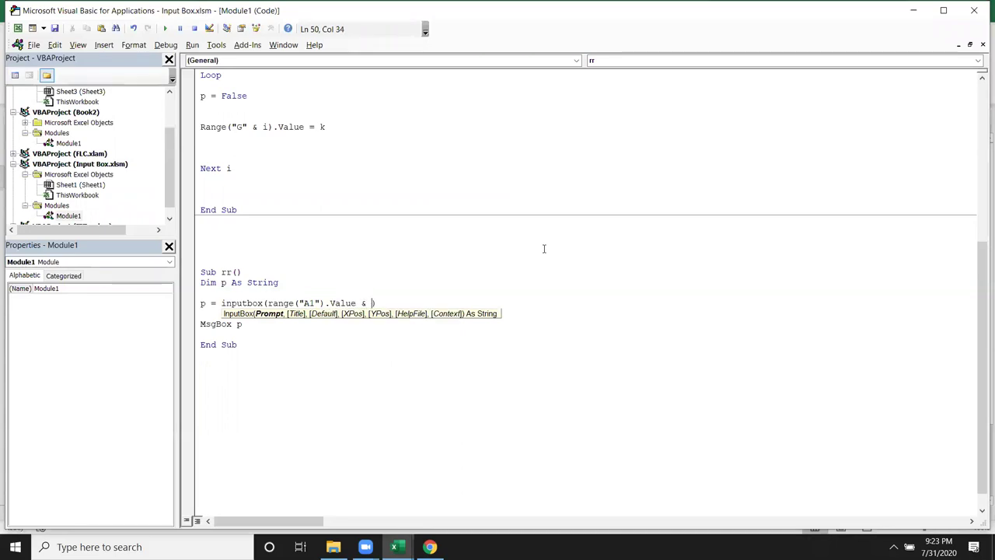
text(ange(")
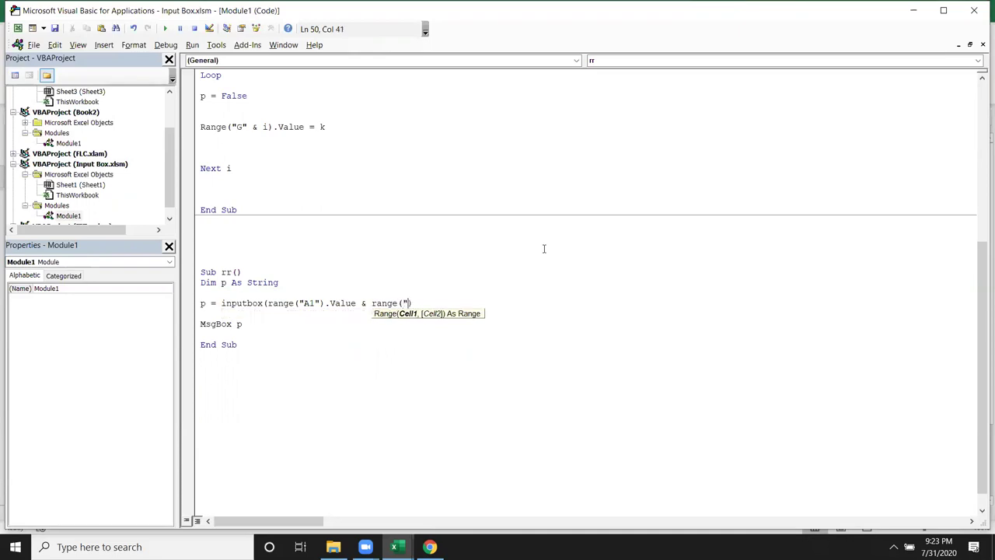
text(B1")
text().v)
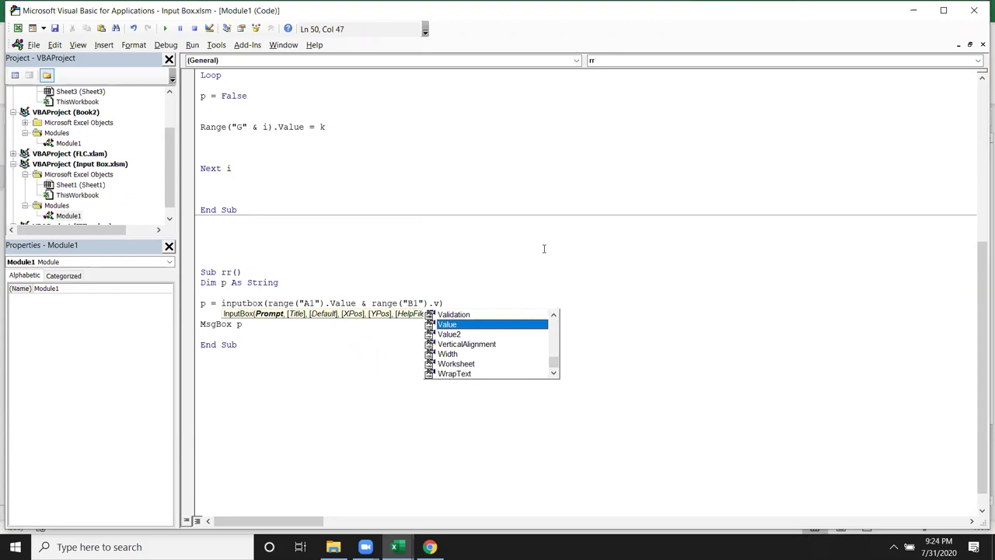
text())
key(ctrl+End)
click(258, 311)
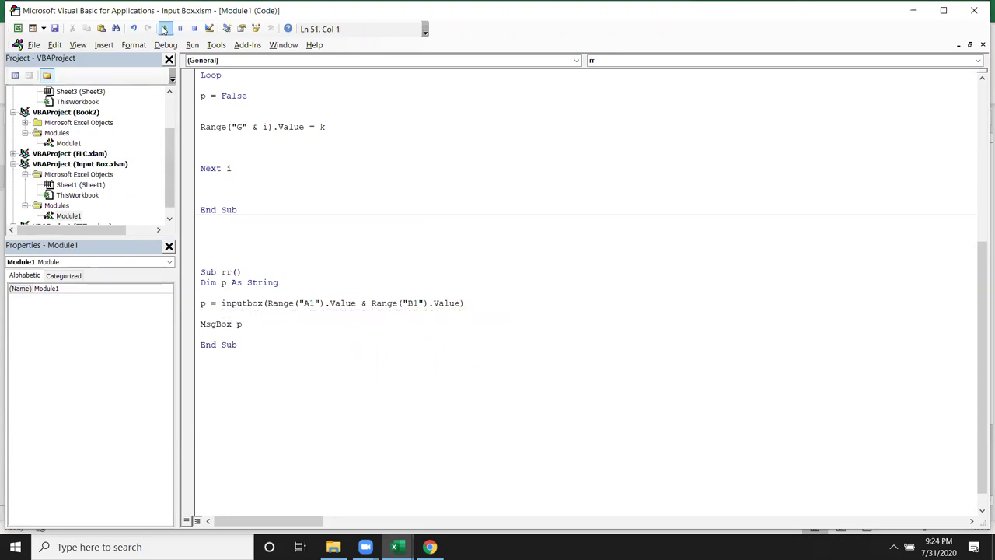
- Test-run rr, closing the "Q. No.Question" input box and the empty message
click(164, 29)
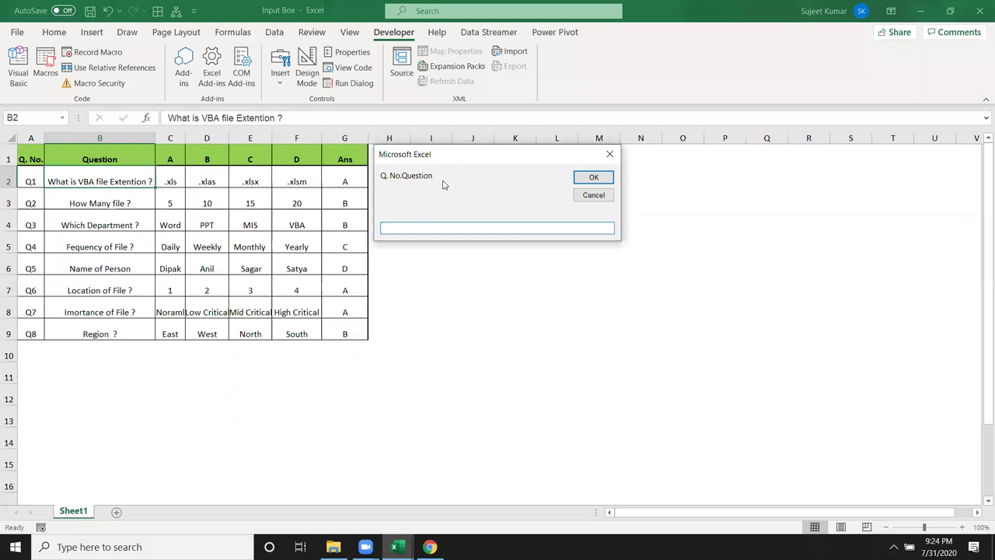
click(611, 155)
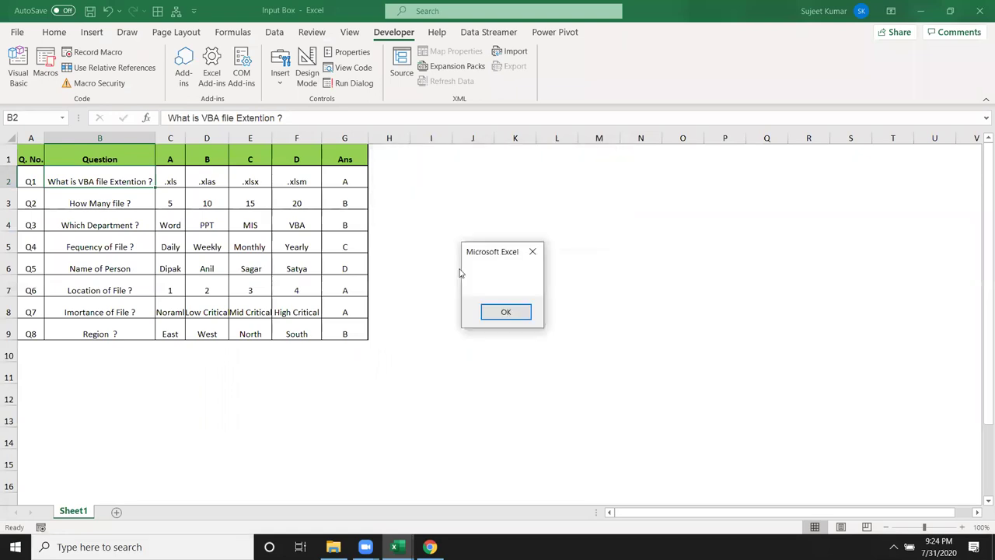
click(506, 313)
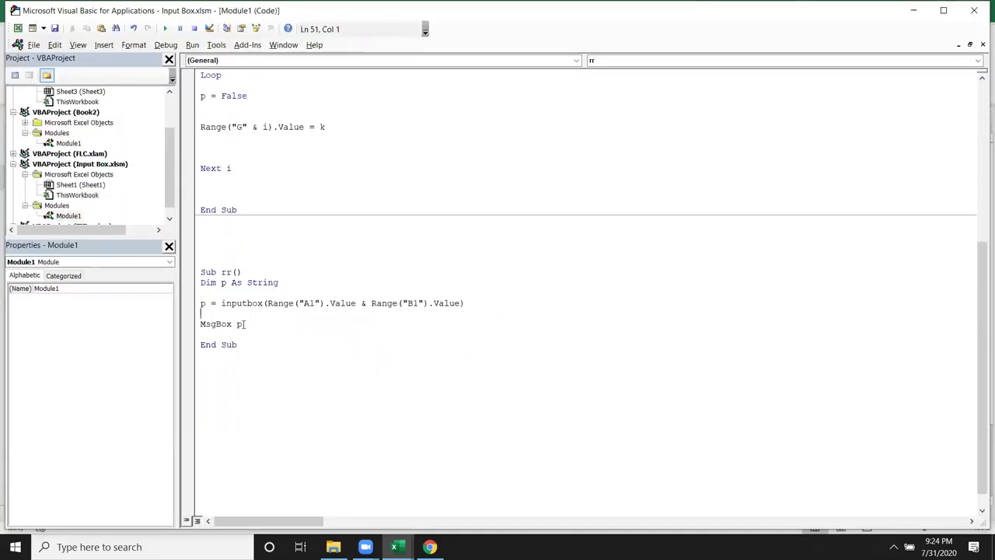
- Change A1 to B2 and replace the B1 part with "Please Enter Bellow option", fixing the missing parenthesis
click(305, 303)
key(BackSpace)
text(2)
key(BackSpace)
text(B)
key(Right)
key(Right)
key(Right)
key(Right)
key(shift+Right)
key(shift+Right)
key(shift+Right)
key(shift+Right)
key(shift+Right)
key(shift+Right)
key(shift+Right)
key(shift+Right)
key(shift+Right)
key(shift+Right)
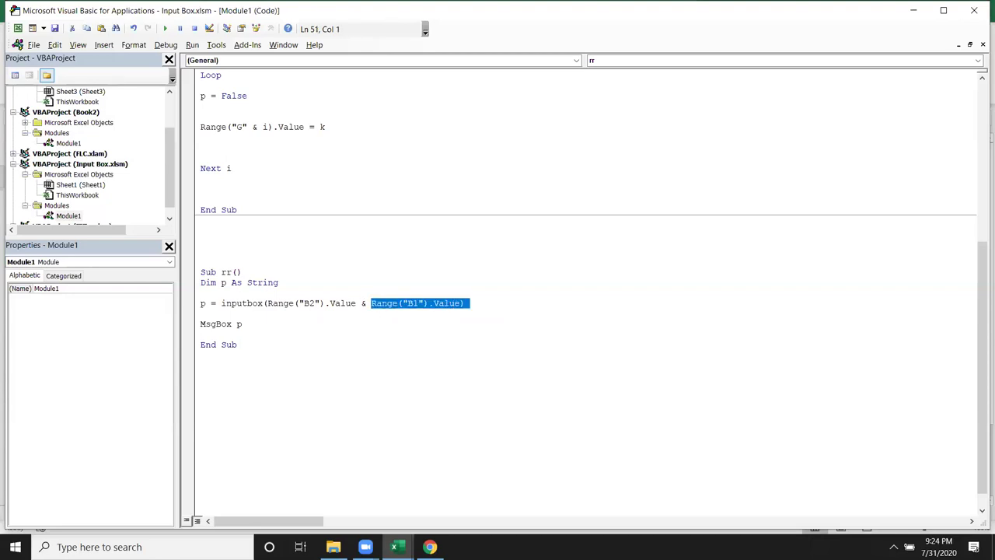
key(Delete)
text("Please Ent)
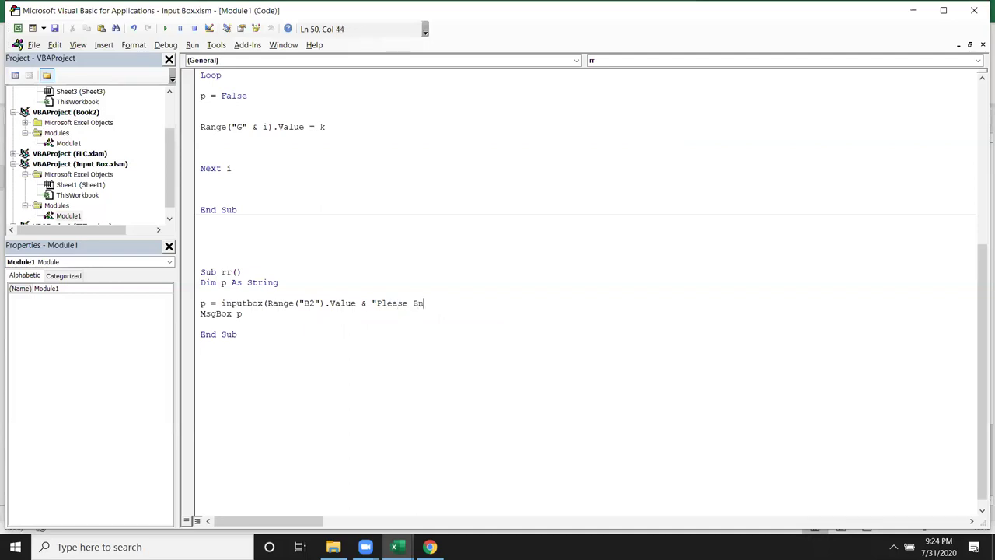
text(er Bellow optio)
text(n)
click(365, 350)
click(466, 328)
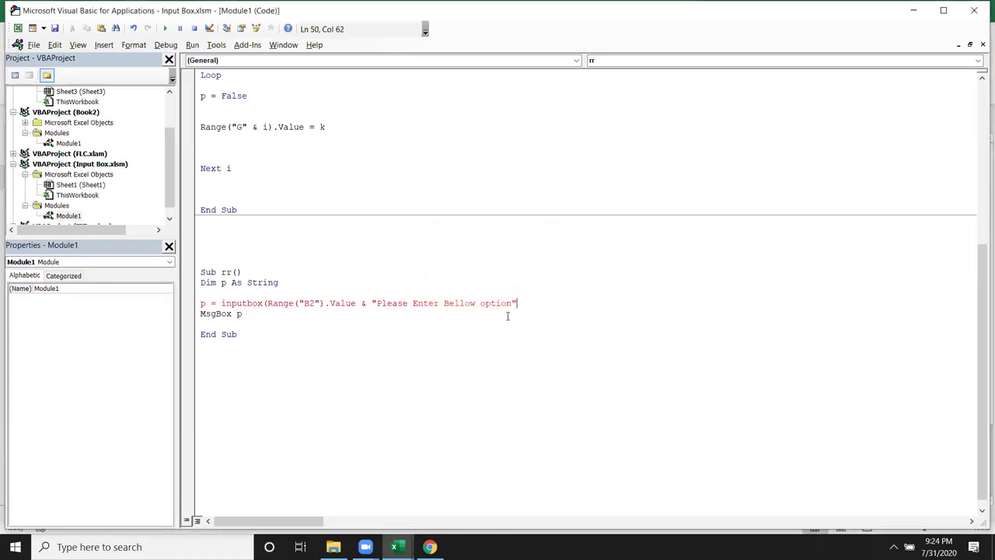
text())
click(390, 349)
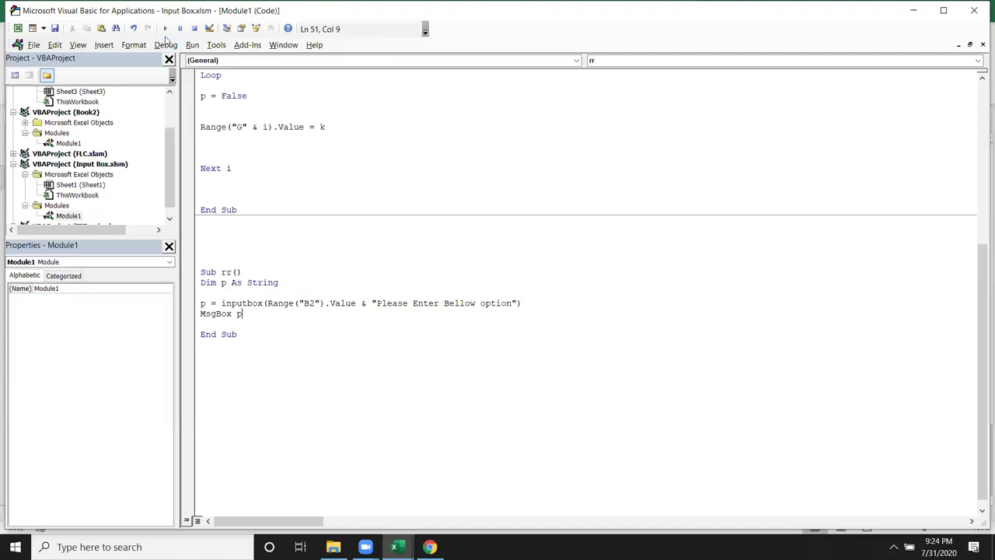
- Test-run rr with the new prompt, then insert vbNewLine & before the instruction text
click(165, 29)
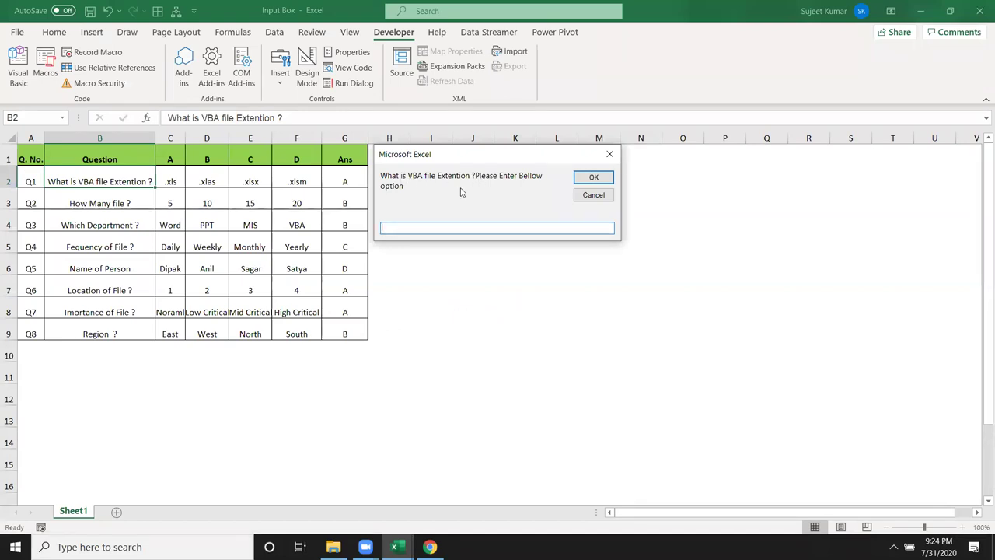
click(591, 196)
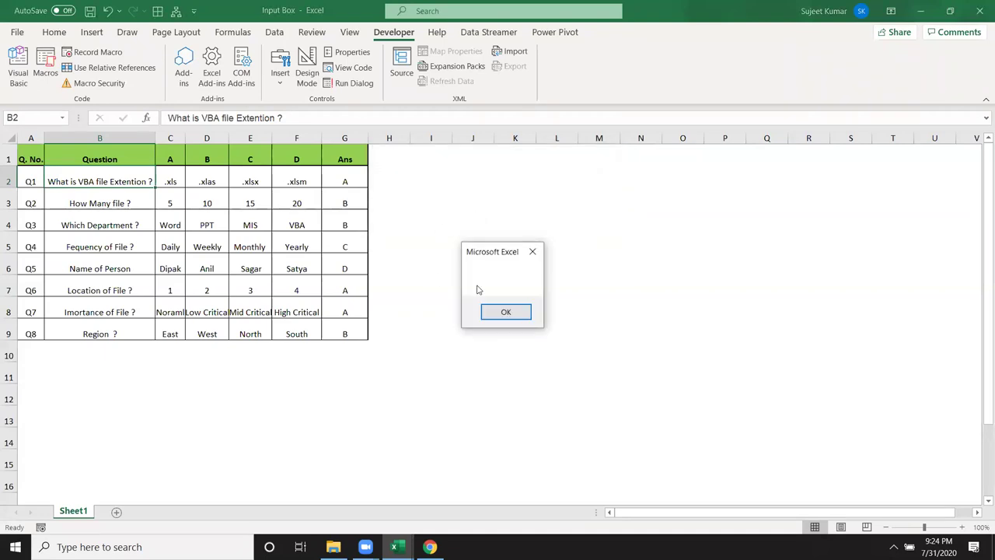
click(506, 311)
click(373, 303)
text(vbnewline &"Please Enter Bellow option"))
- Test the two-line prompt showing the B2 question above "Please Enter Bellow option"
click(349, 372)
click(311, 336)
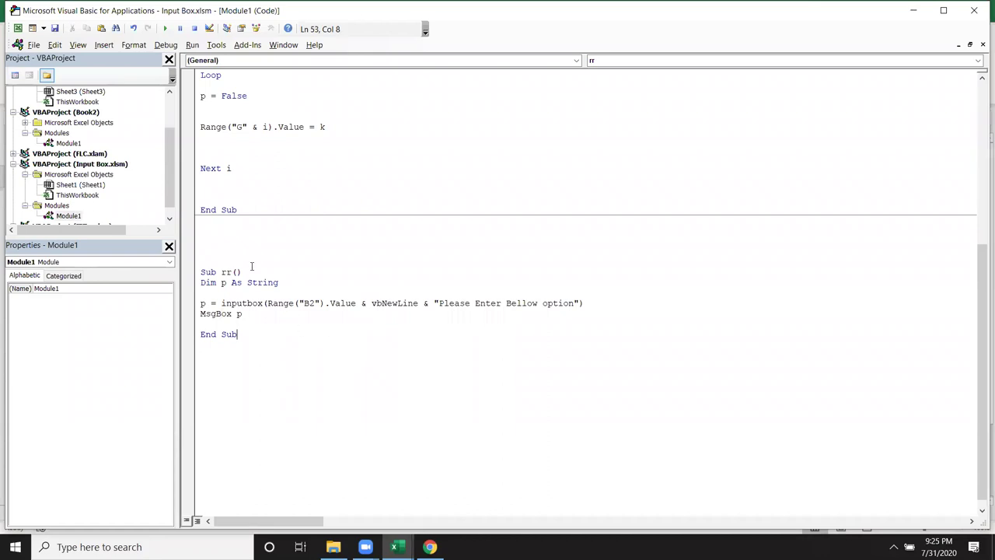
click(165, 28)
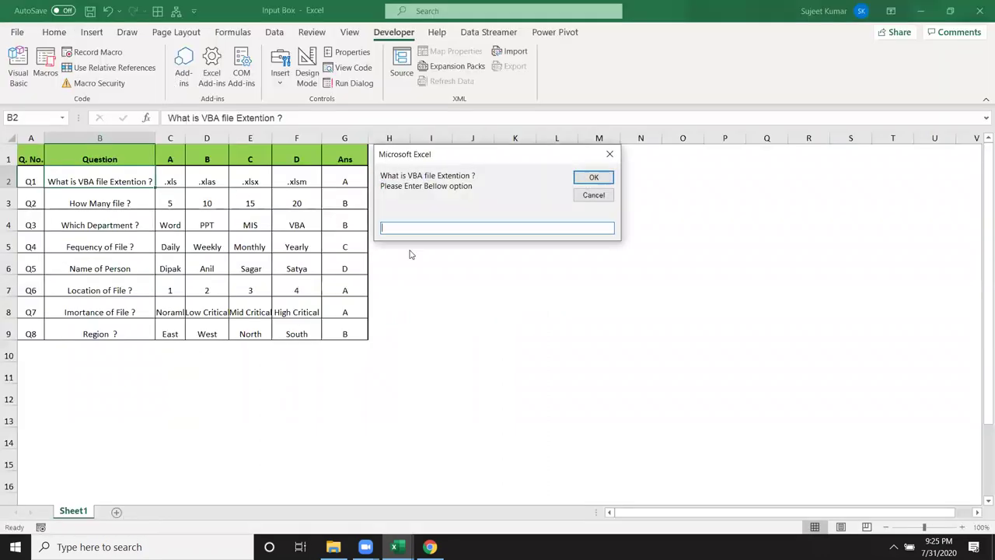
click(593, 195)
click(500, 317)
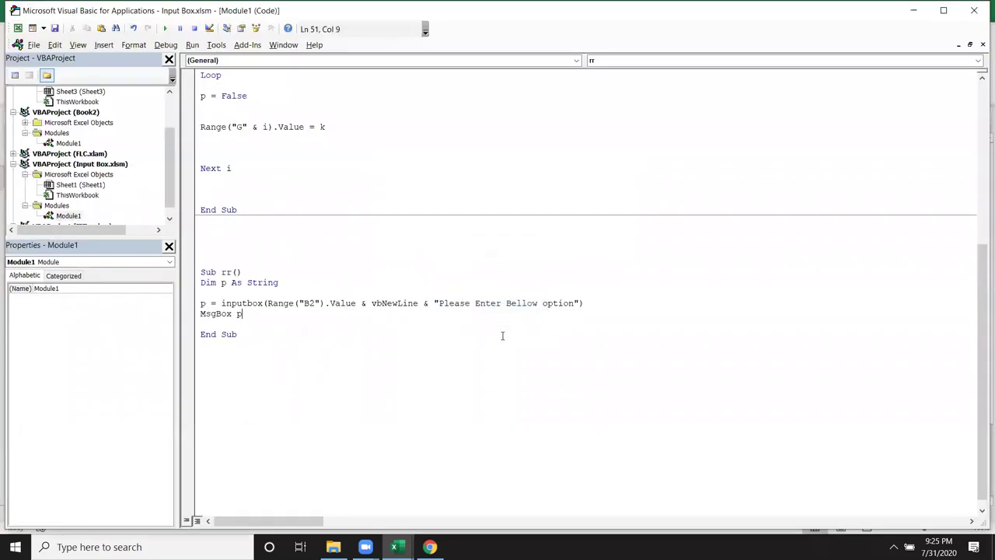
- Glance at the Excel workbook and return to the macro code
key(alt+F11)
key(Right)
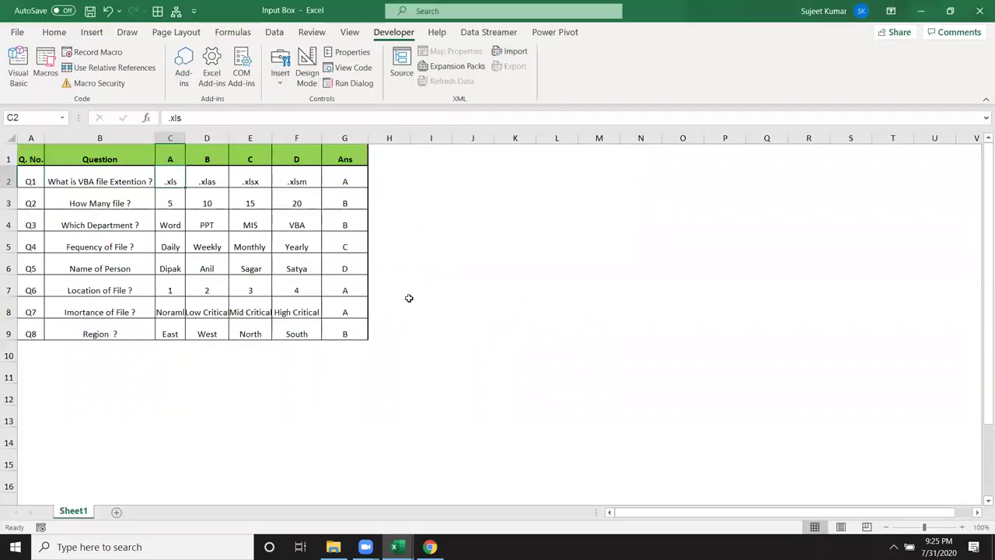
key(alt+F11)
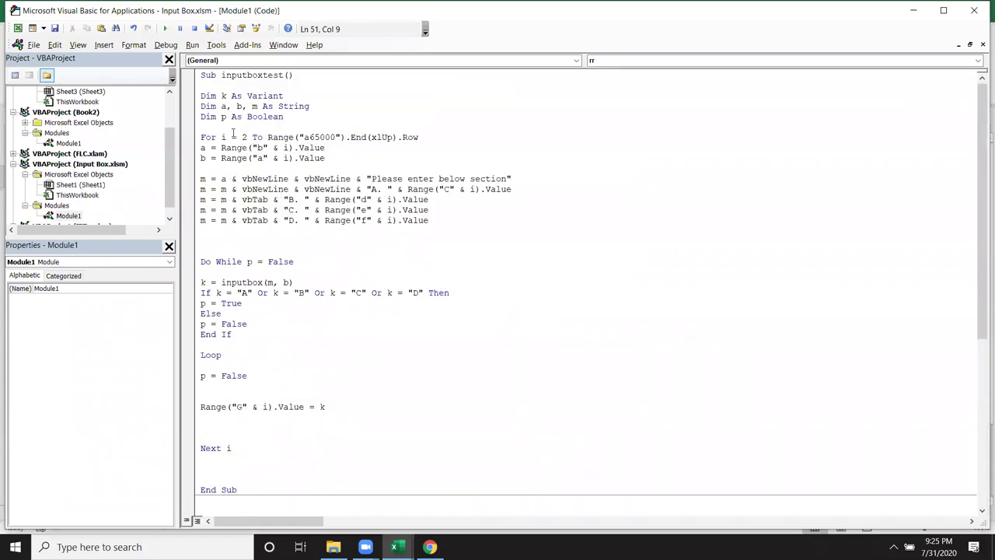
- Review the a assignment and the m lines' vbNewLine, vbTab and option parts
double_click(223, 179)
click(204, 148)
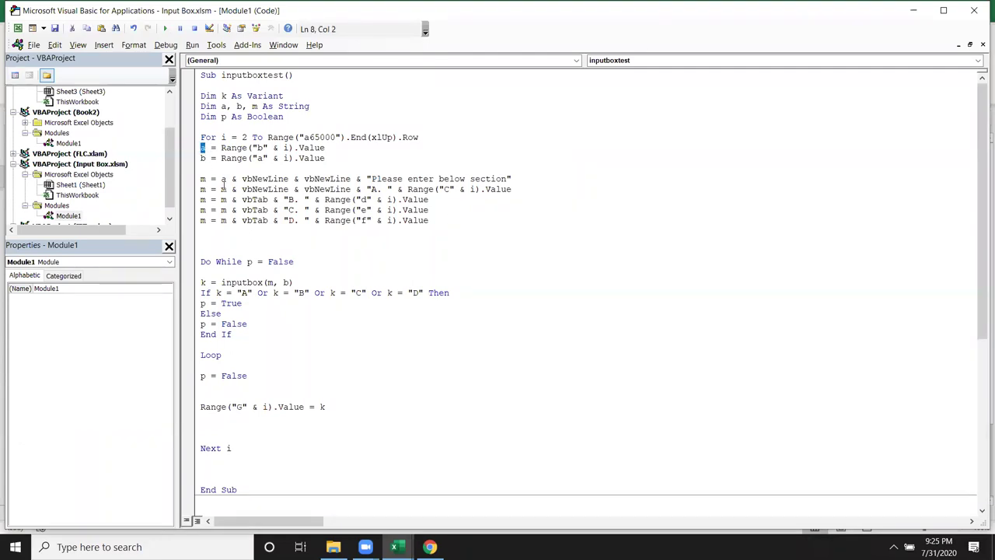
click(222, 180)
double_click(203, 148)
drag(336, 179, 267, 179)
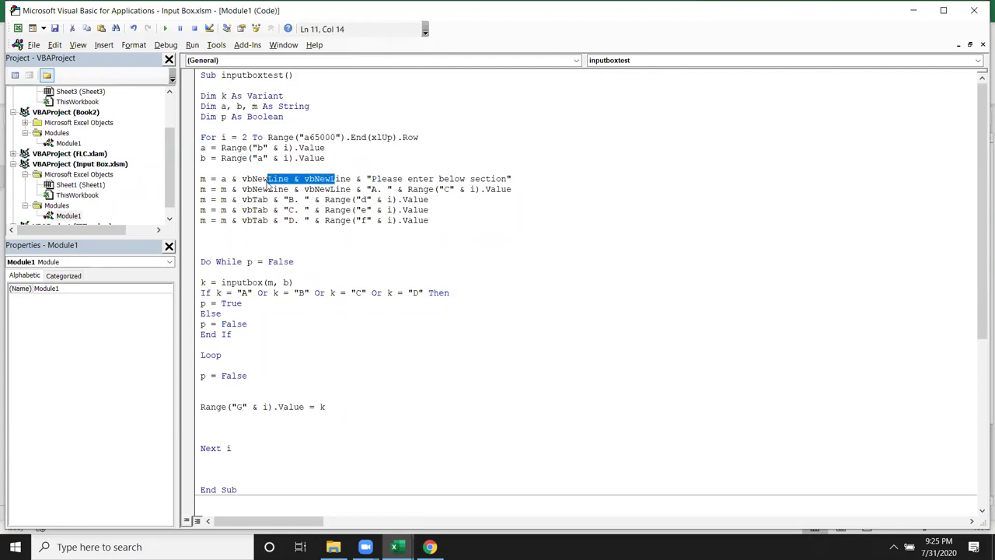
drag(366, 179, 524, 178)
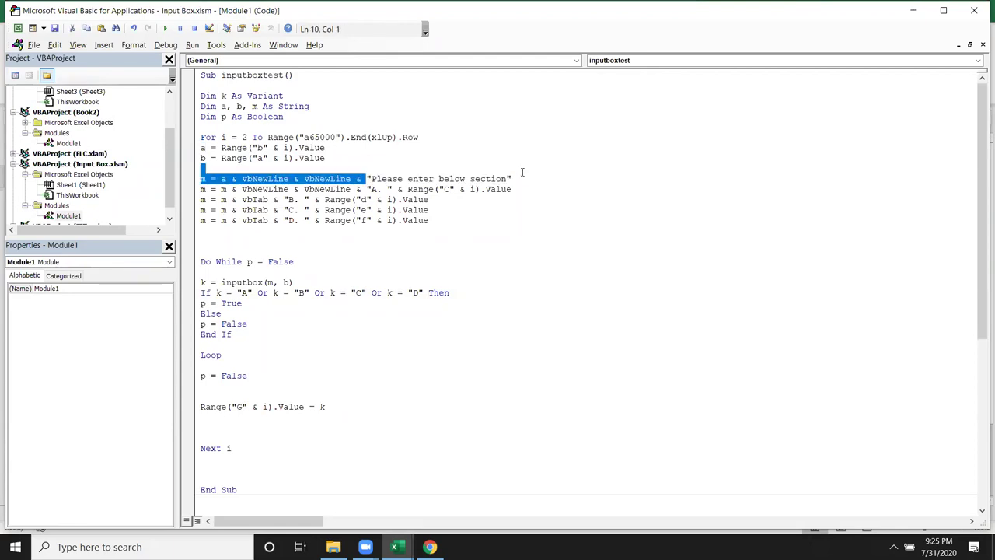
click(481, 245)
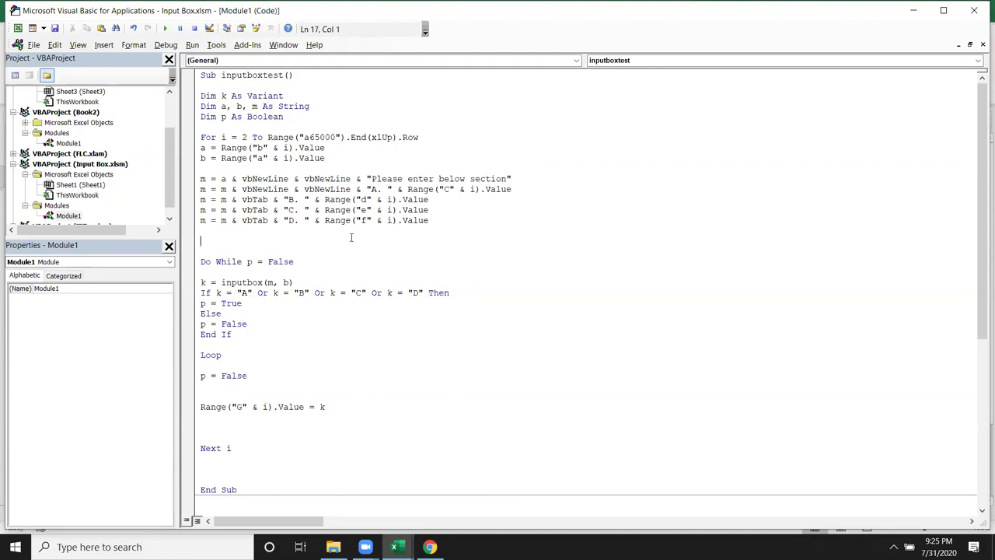
click(241, 189)
drag(242, 189, 325, 189)
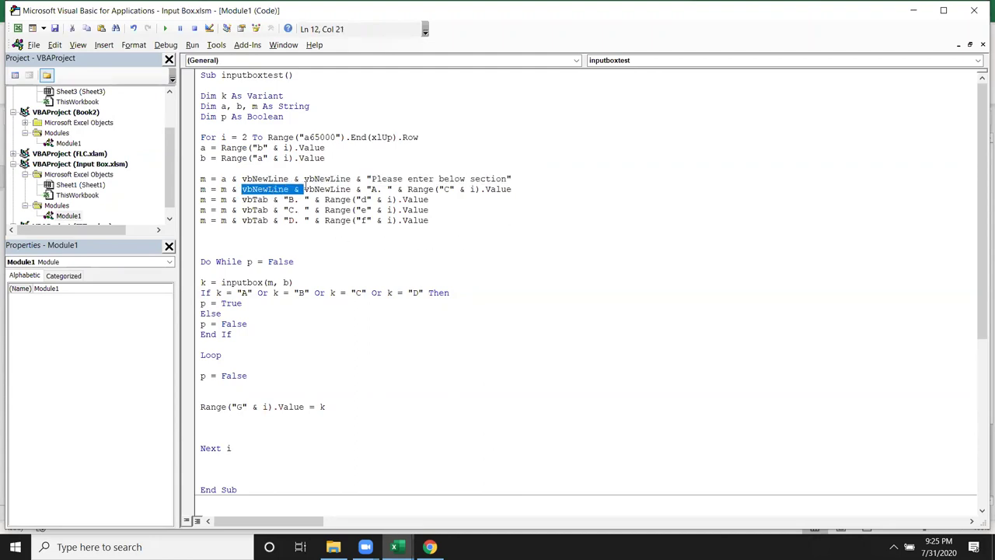
click(377, 189)
drag(410, 189, 505, 189)
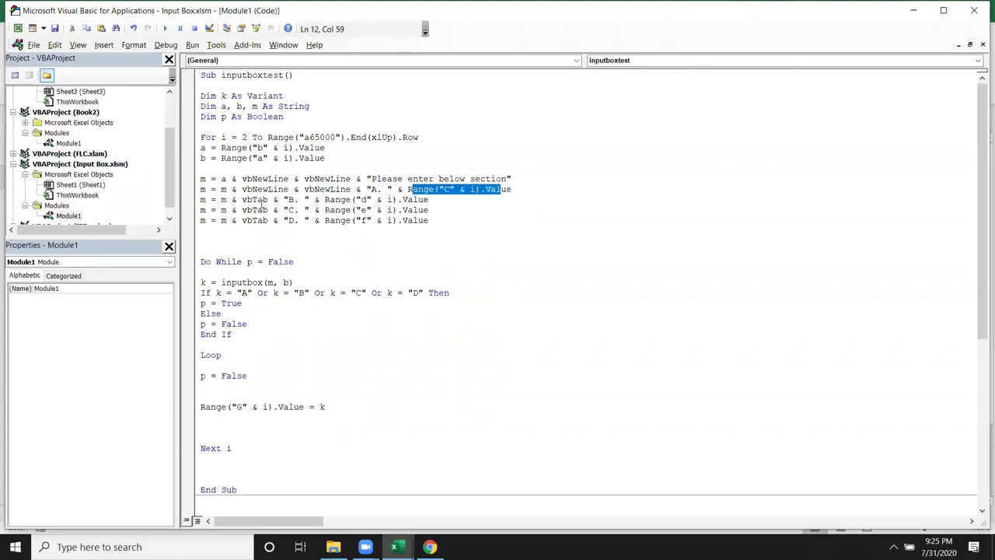
double_click(263, 200)
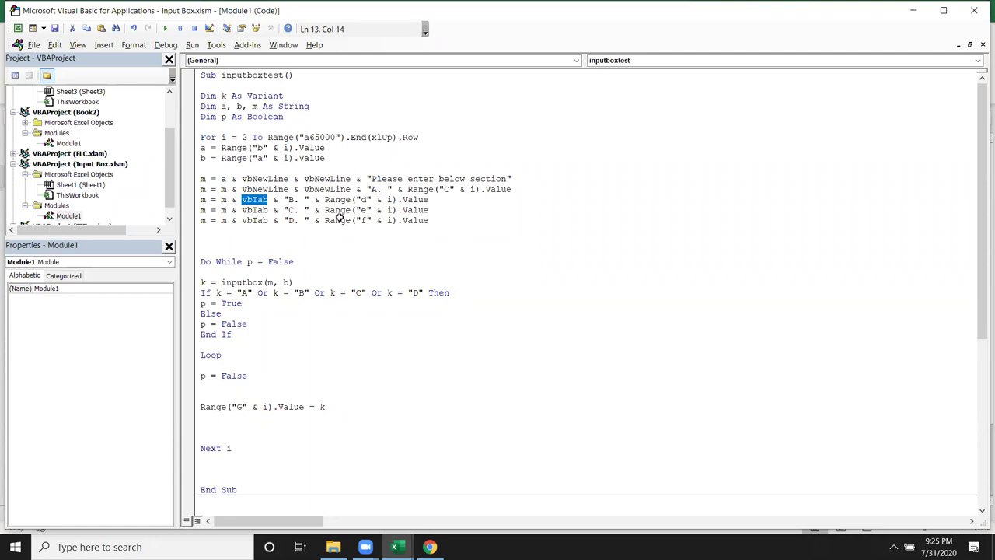
- Check the quiz worksheet in Excel and return to the macro code
key(alt+F11)
click(472, 178)
click(509, 179)
key(Right)
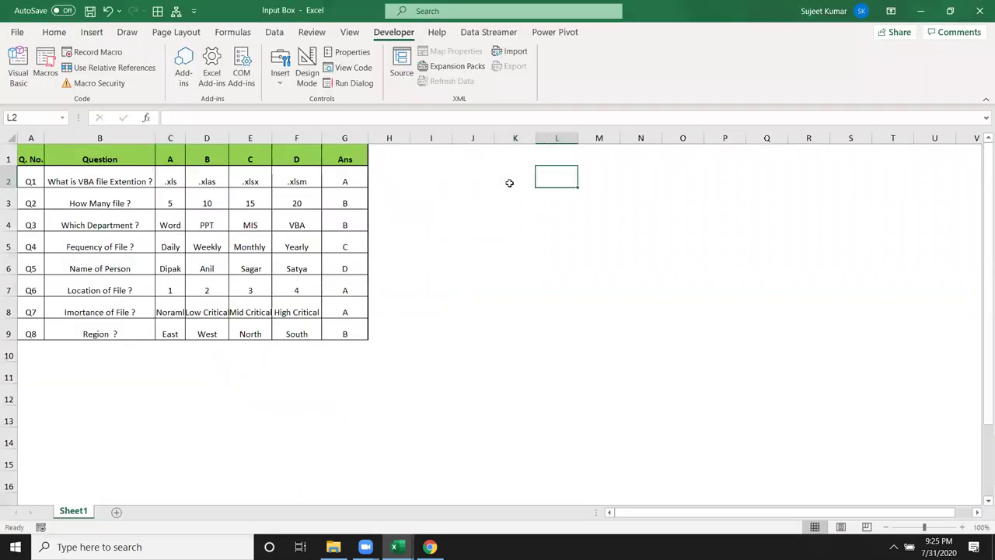
key(alt+F11)
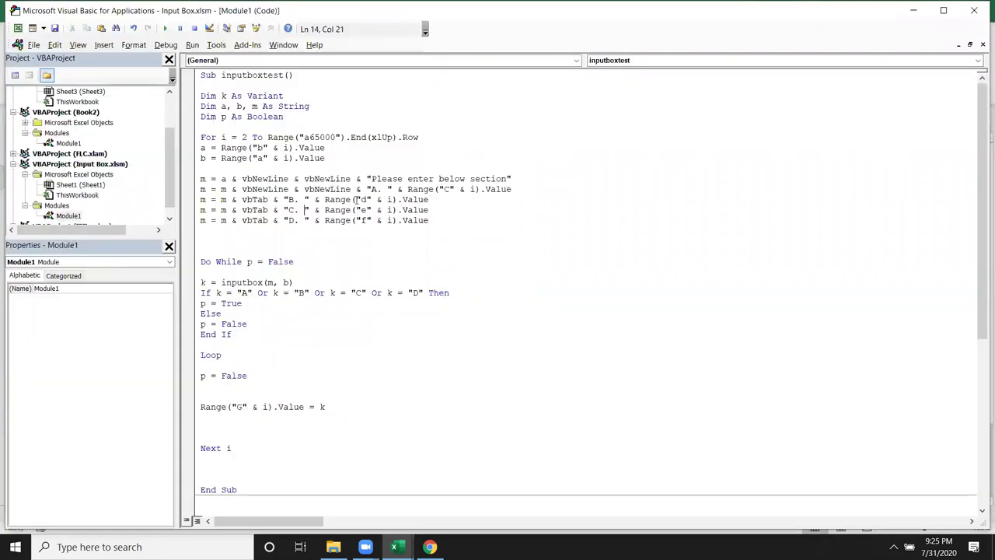
- Insert a blank line above the option B line, separating it from the A. line
key(shift+Right)
click(191, 200)
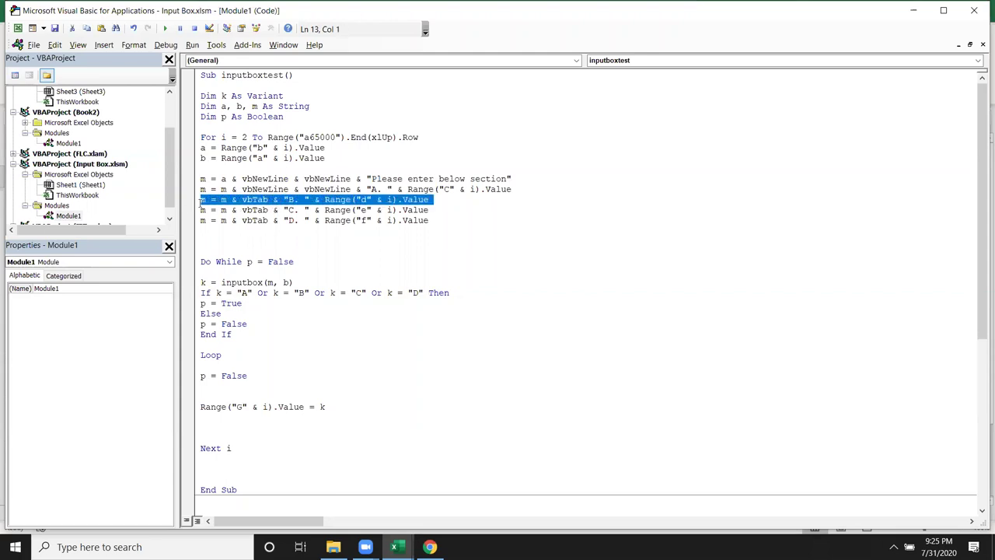
click(196, 221)
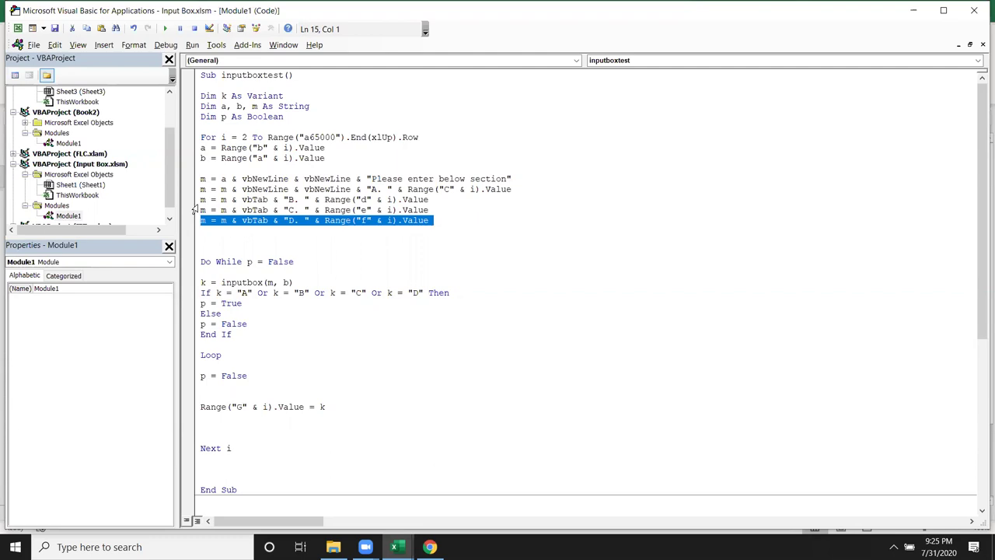
click(200, 202)
key(Return)
key(Up)
key(Up)
key(Down)
key(Down)
key(Down)
key(Down)
key(Down)
key(Up)
key(Up)
key(Up)
key(Down)
key(Down)
key(Down)
key(Down)
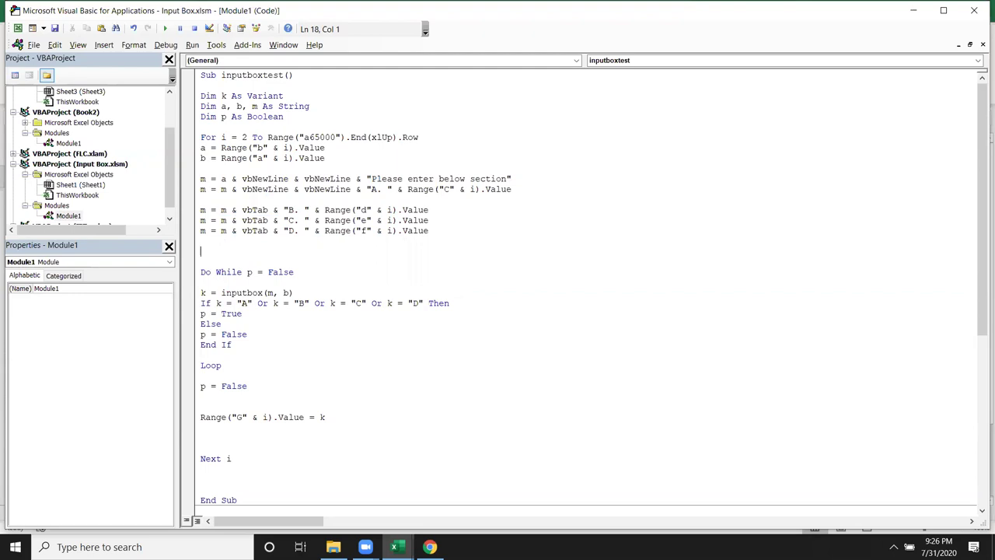
- Inspect the inputbox's m message and b title arguments, then switch to the quiz sheet
key(Down)
key(Down)
key(Down)
key(Right)
key(Right)
key(shift+Left)
key(Right)
key(Right)
key(Right)
key(shift+Right)
key(Left)
key(Left)
key(Left)
key(alt+F11)
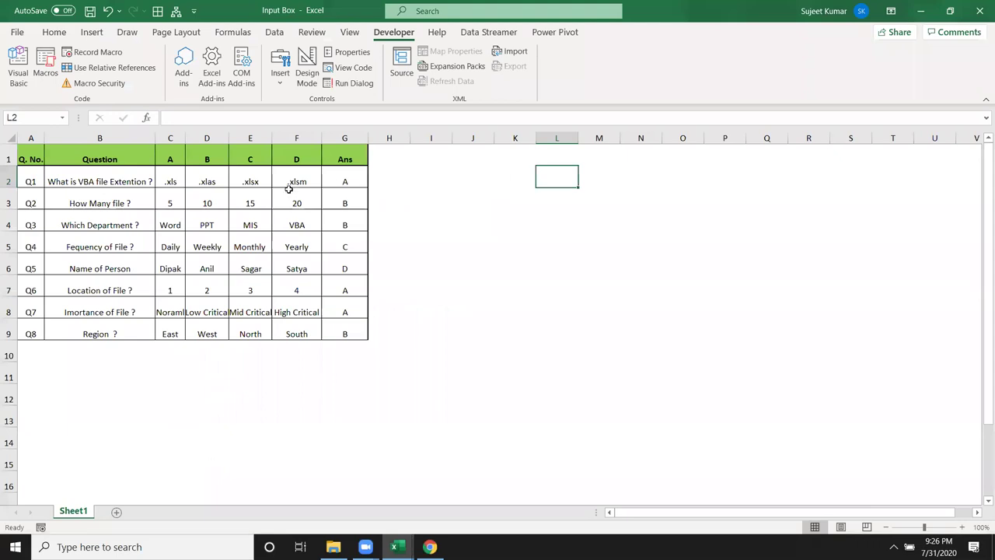
- Select the option D answers F3:F8, then return to the editor inside Sub rr
click(290, 210)
drag(289, 210, 288, 296)
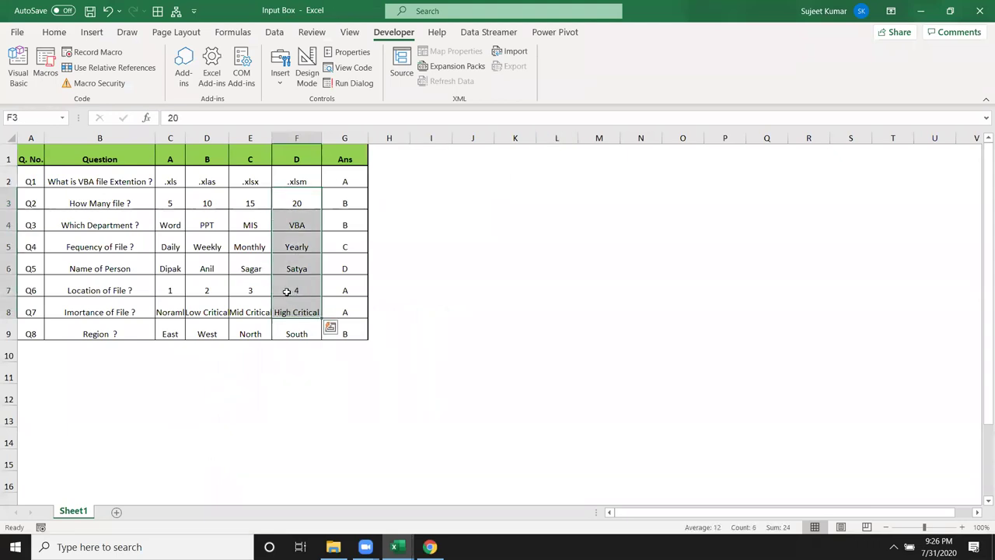
click(396, 309)
key(alt+F11)
scroll(300, 382, down, 2)
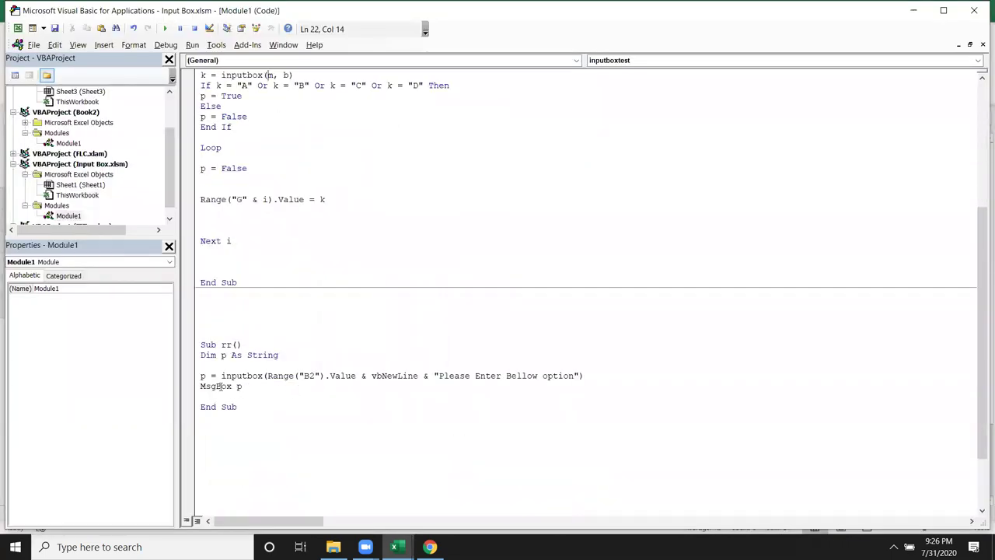
click(221, 386)
click(247, 365)
- Run rr with a typed answer, dismiss its echo, and add a line after Dim p As String
click(165, 28)
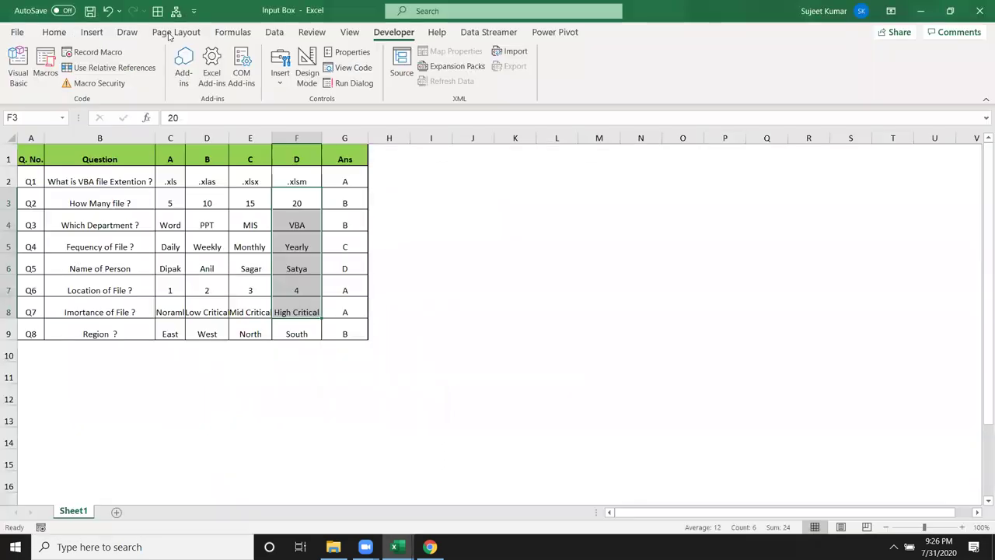
text(asdsa)
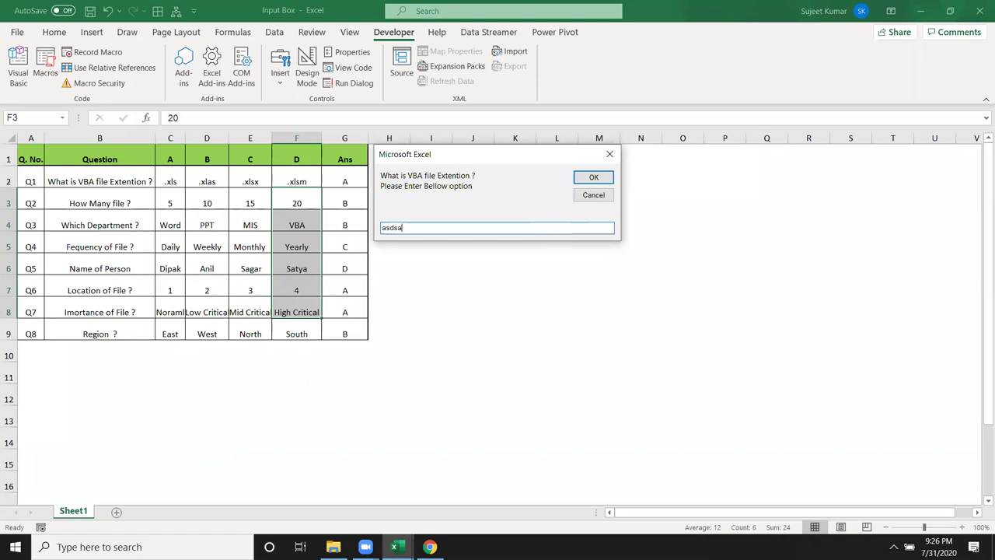
click(592, 182)
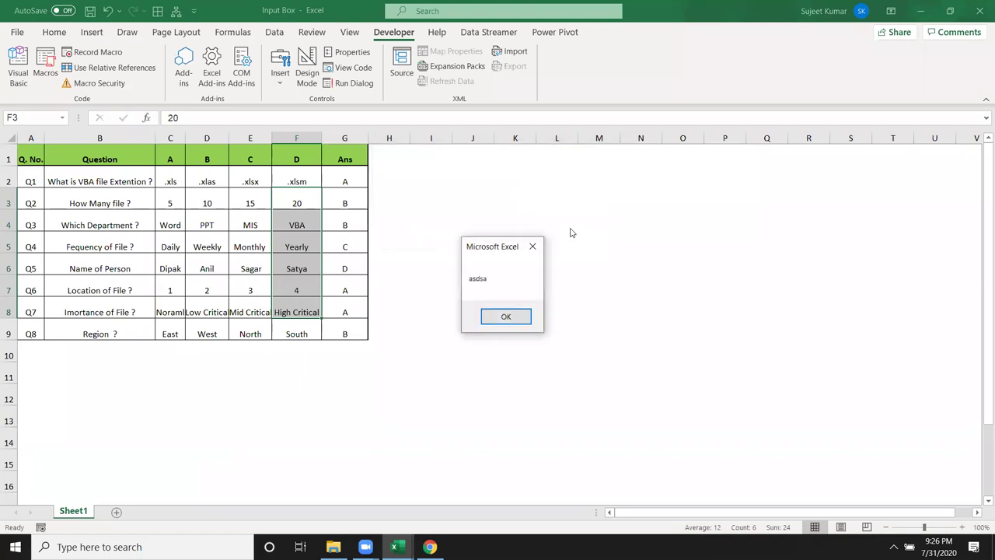
click(514, 317)
key(Return)
key(Up)
- Wrap rr's InputBox line in a Do While p <> "" … Loop block and tidy the blank lines
text(do )
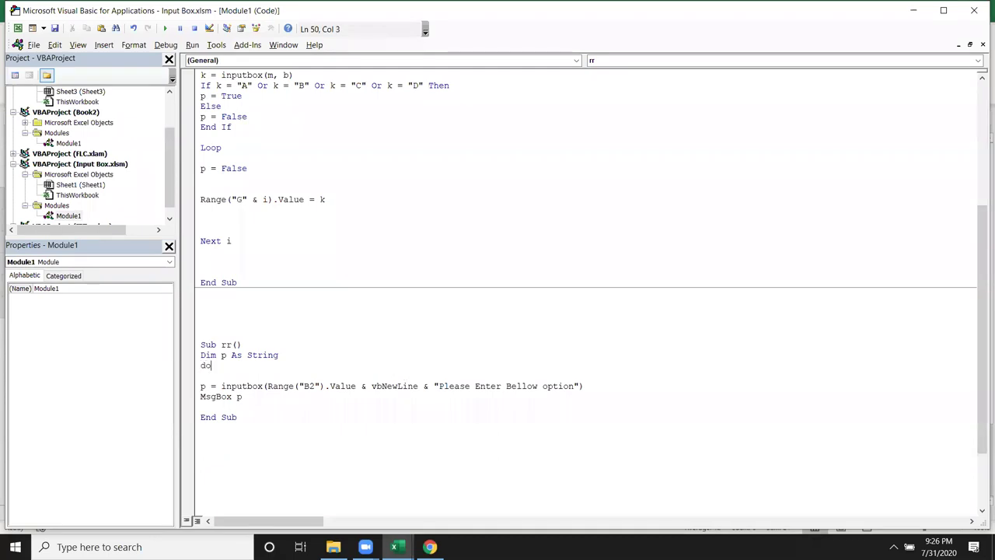
text(while )
text(p <>"")
key(Down)
key(Down)
key(Down)
key(Down)
key(Return)
key(Up)
key(Up)
key(Return)
key(Return)
key(Up)
text(Loop)
key(Up)
key(Up)
key(Up)
key(Delete)
key(Up)
key(Up)
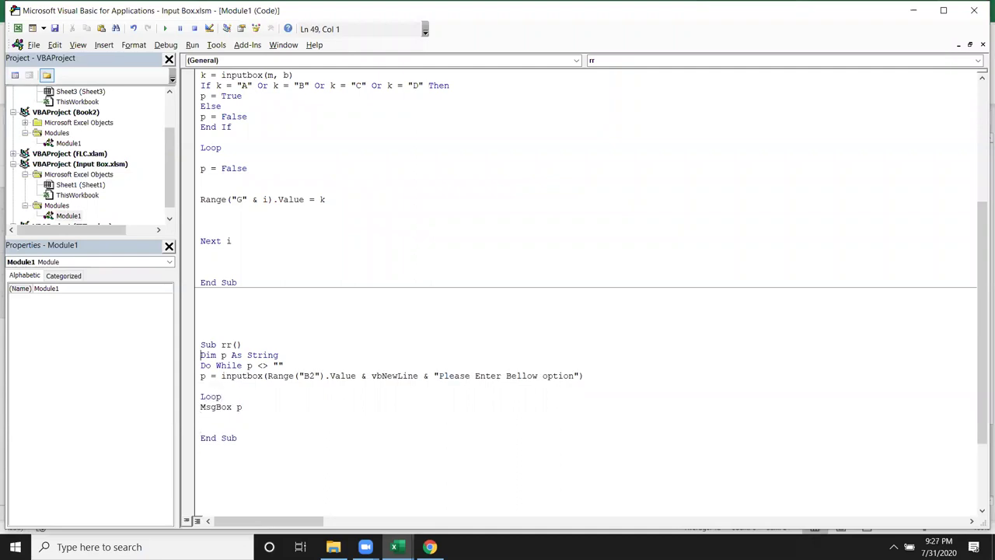
key(Return)
key(Return)
key(Down)
key(Down)
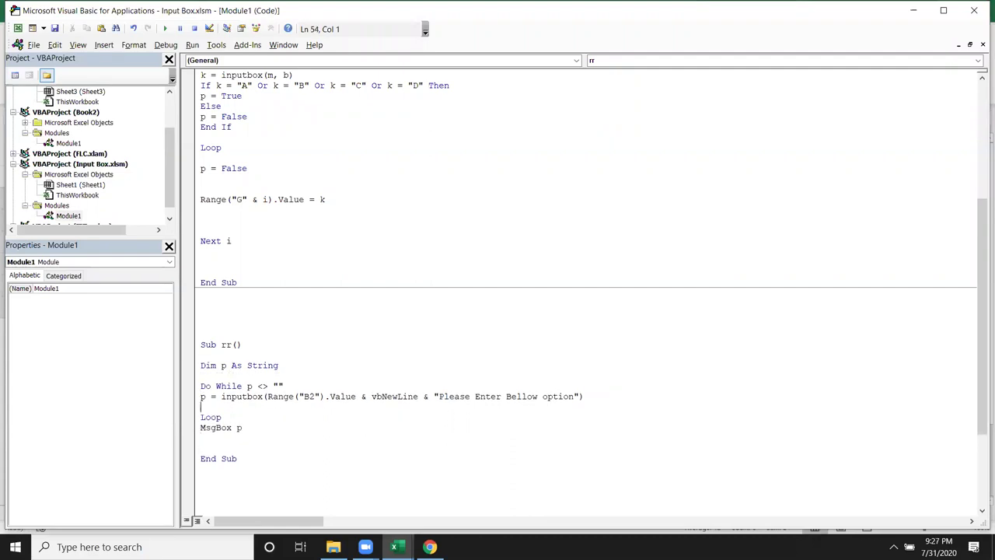
key(Delete)
key(Up)
key(Up)
key(Up)
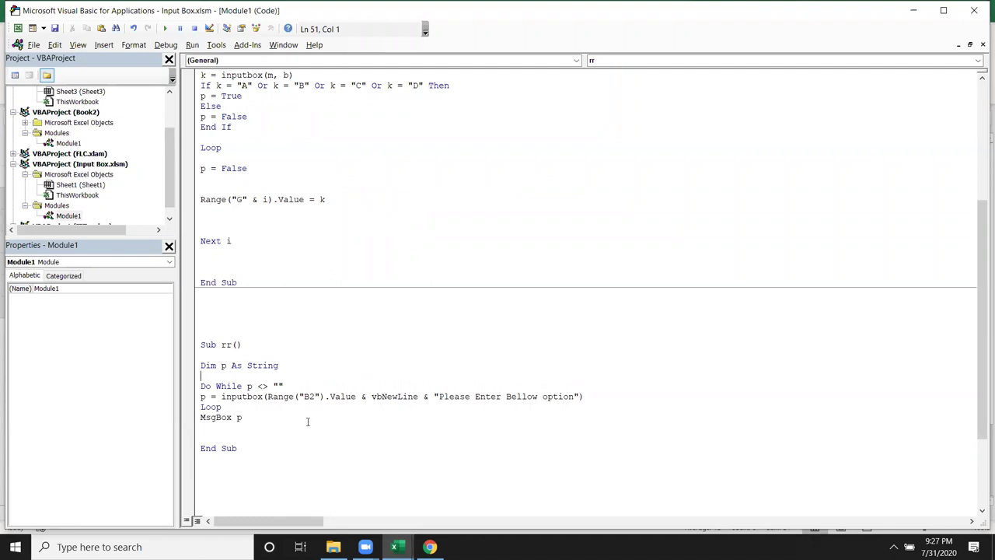
- Test-run rr once, then change the loop condition to Do While p = ""
click(165, 28)
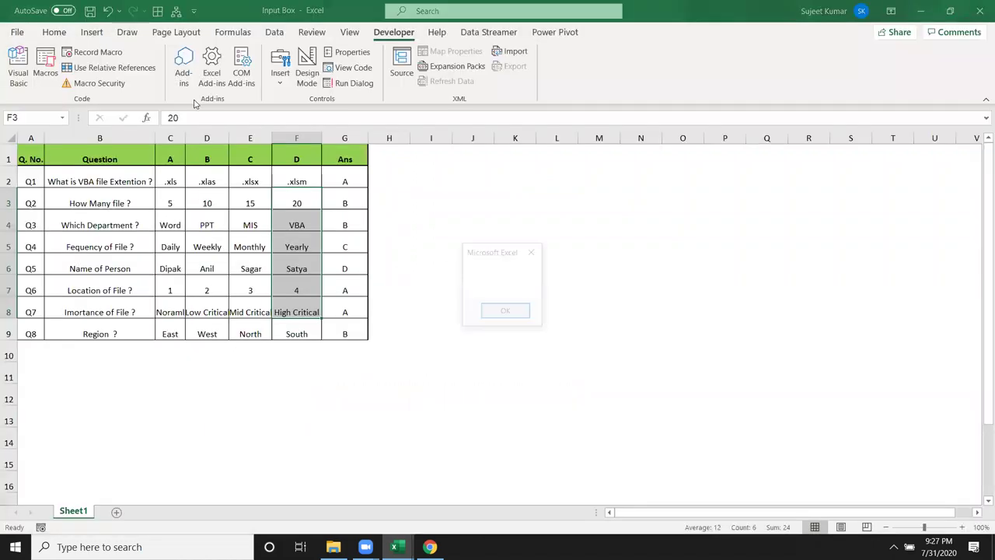
click(507, 312)
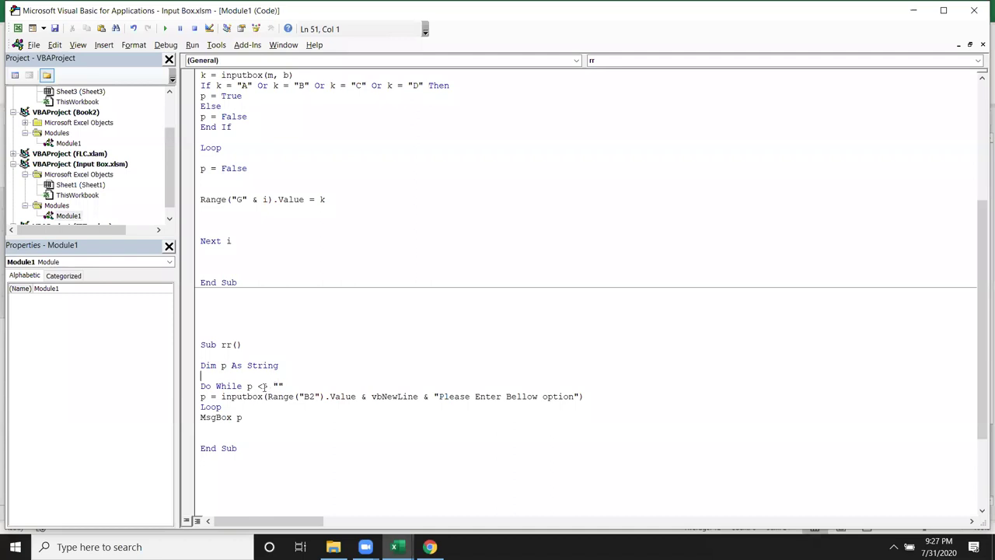
double_click(263, 385)
click(231, 386)
double_click(231, 386)
key(Right)
key(shift+Right)
key(shift+Right)
text(=)
key(Down)
key(Down)
- Rerun rr, submitting an empty answer and then 'asdas' to confirm the loop repeats
click(165, 28)
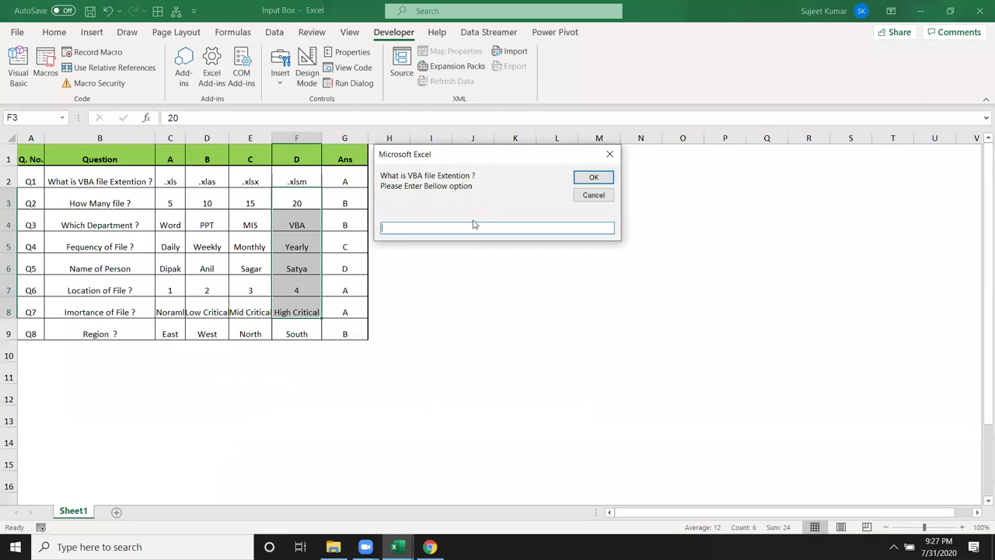
click(593, 178)
text(asdas)
click(591, 182)
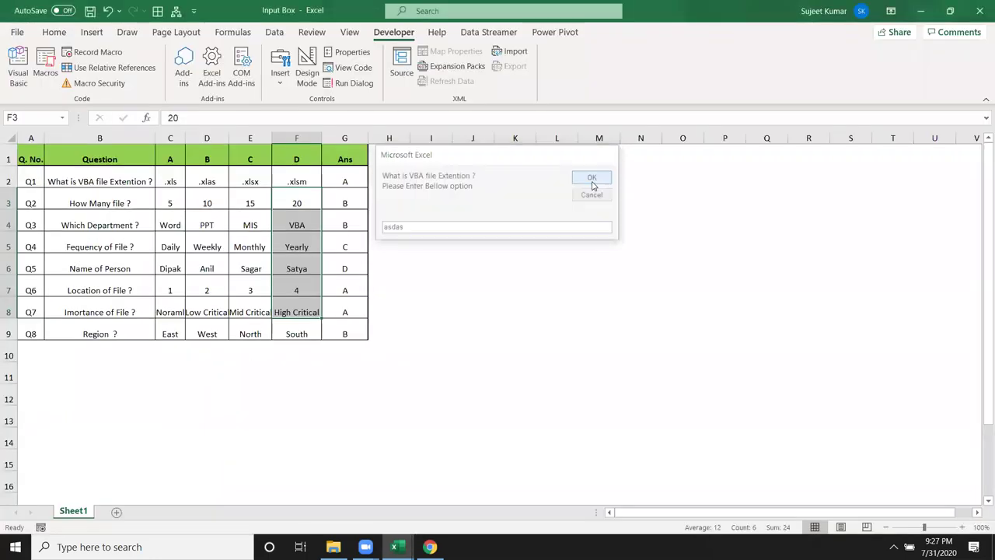
click(507, 319)
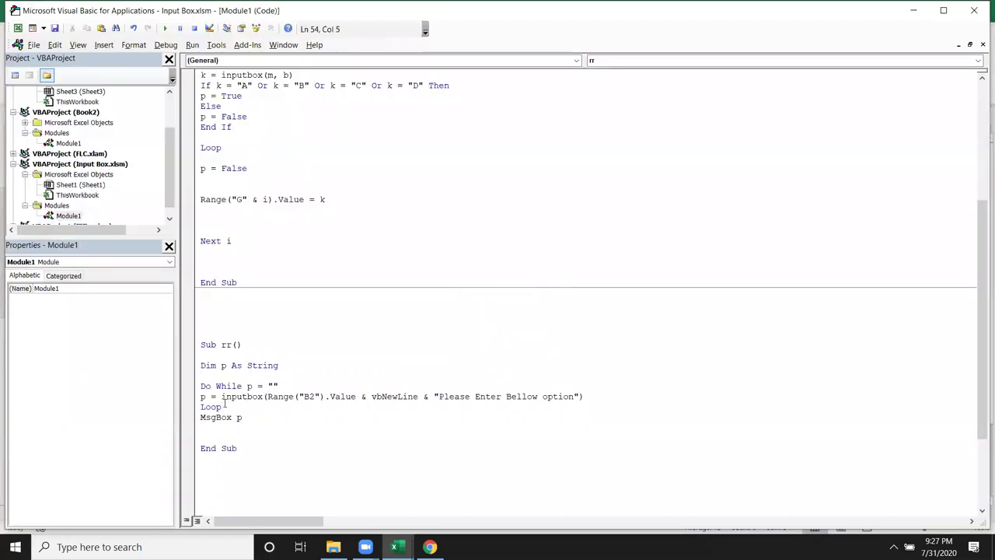
double_click(251, 385)
click(234, 385)
drag(202, 397, 200, 406)
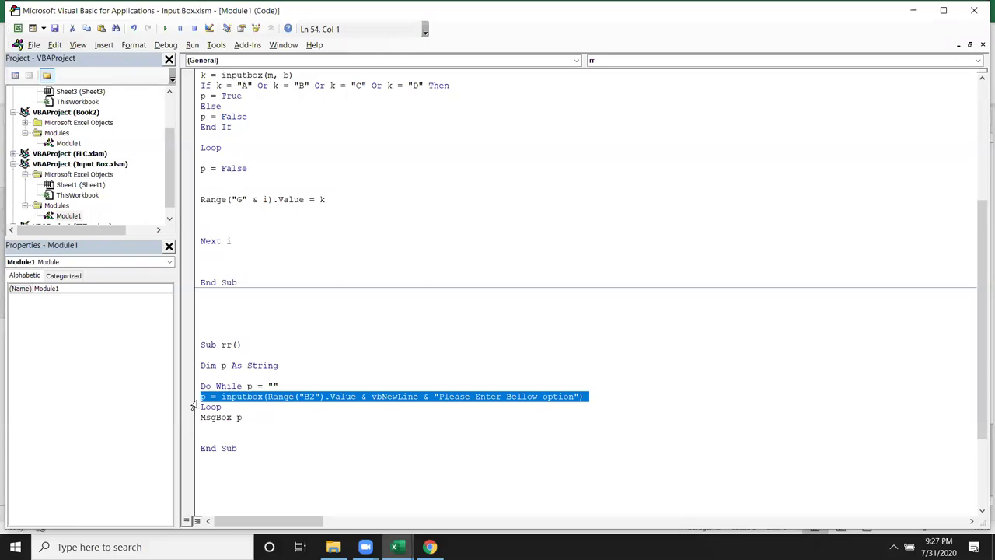
drag(247, 385, 279, 386)
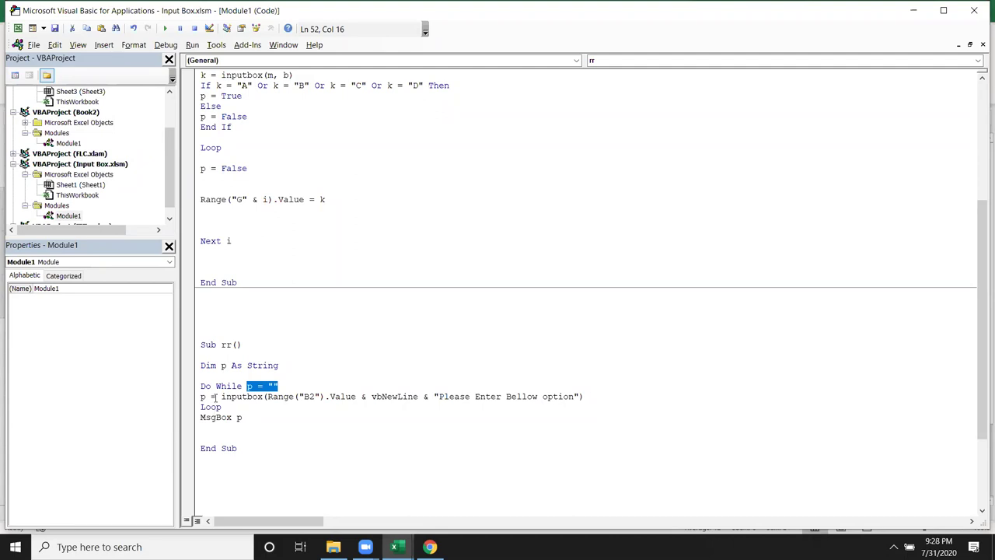
click(215, 396)
click(165, 28)
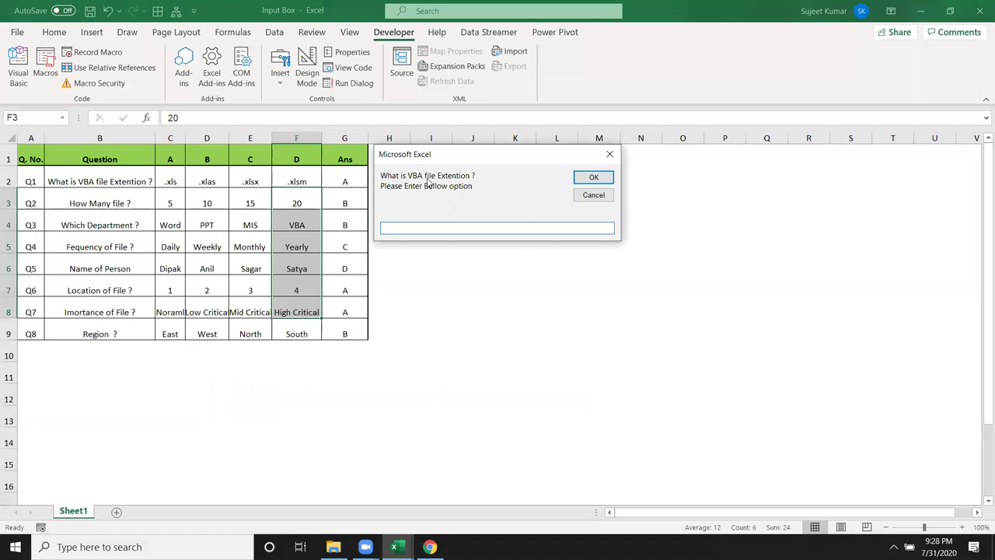
click(582, 180)
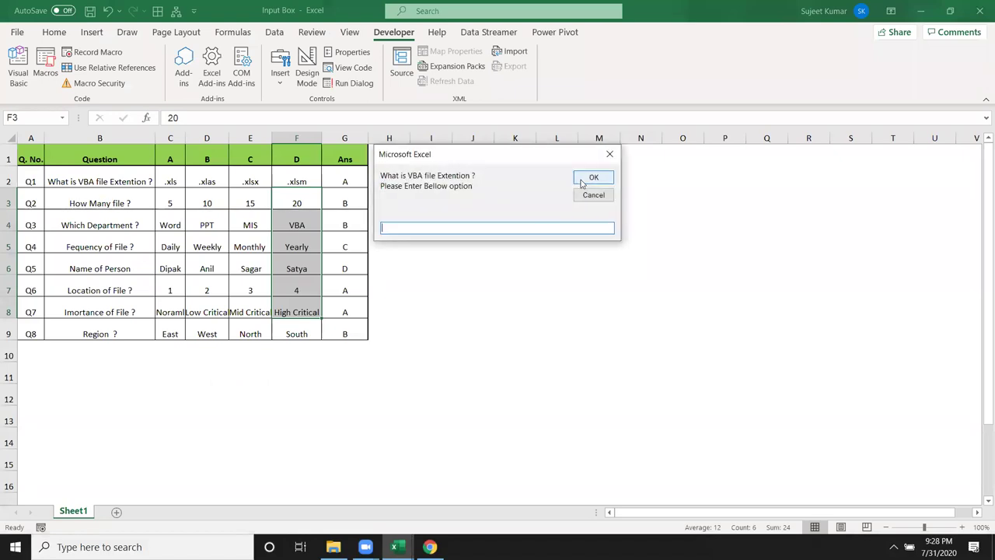
text(aa)
click(577, 182)
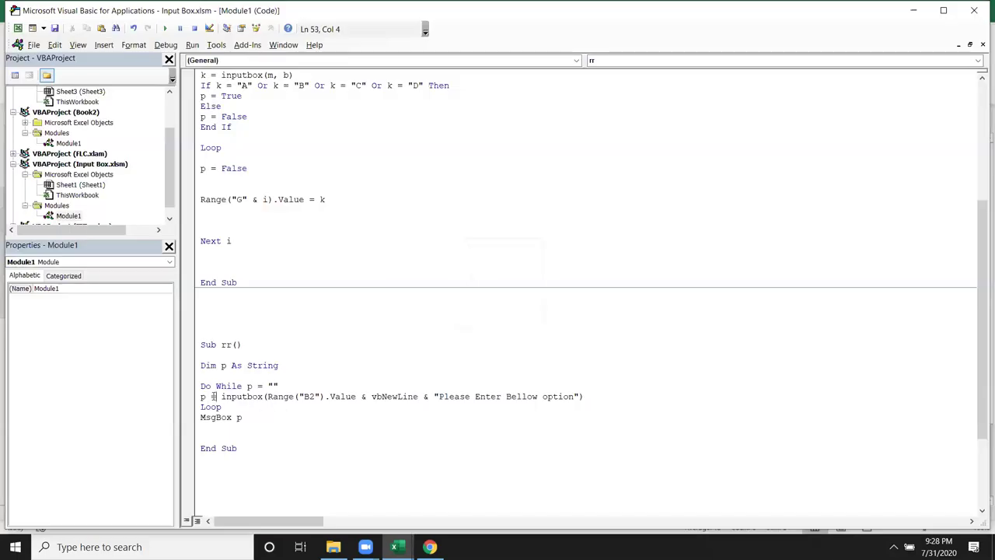
click(200, 398)
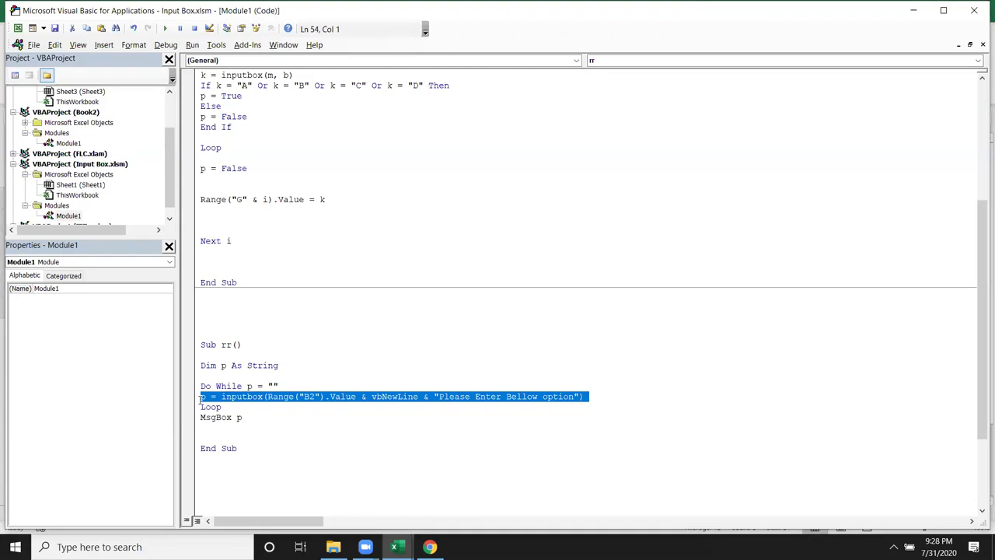
key(Down)
key(shift+Down)
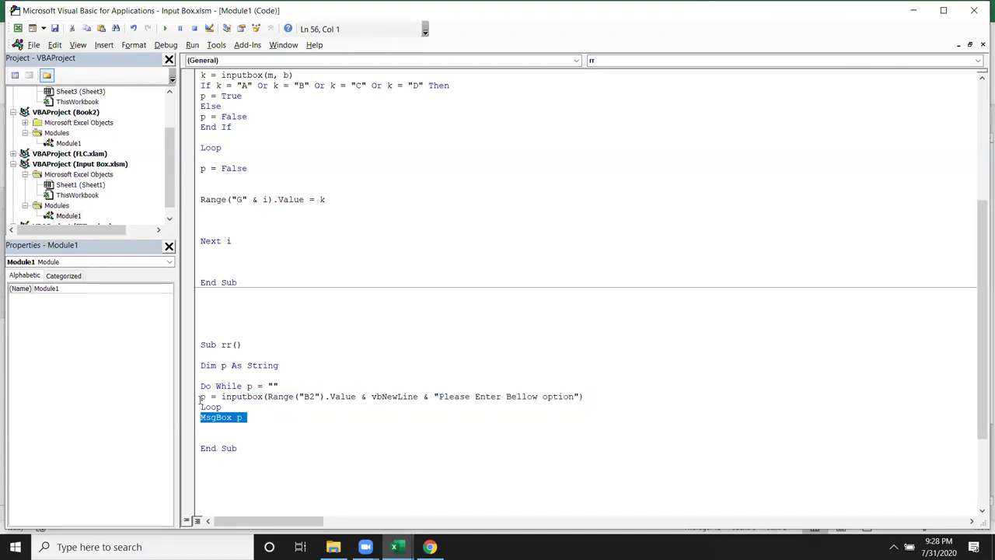
scroll(313, 369, up, 3)
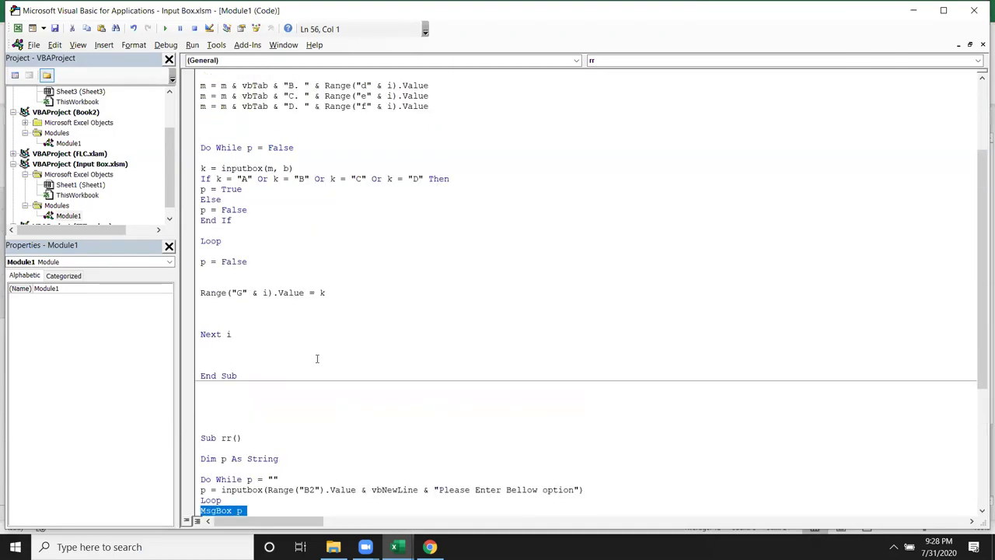
scroll(315, 358, down, 4)
drag(226, 356, 272, 358)
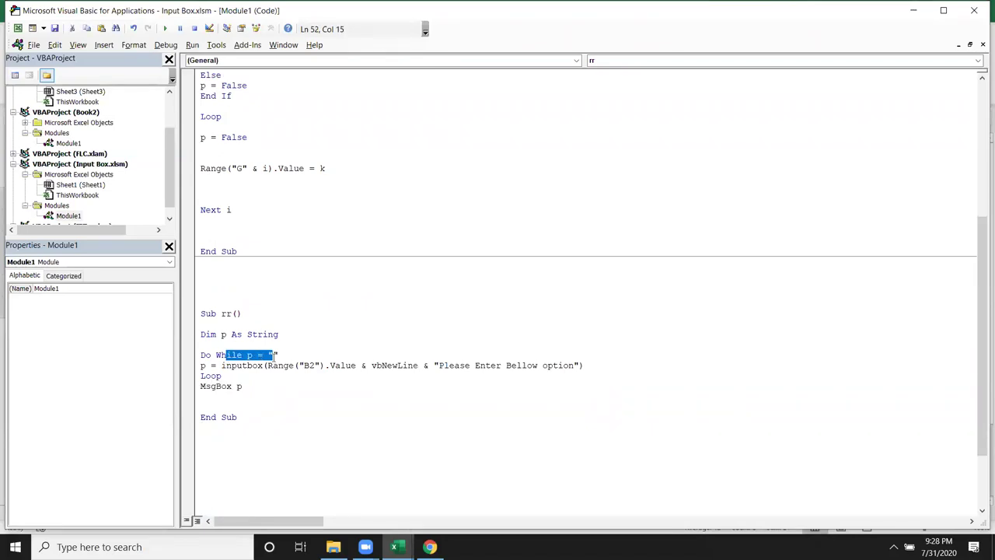
scroll(273, 357, up, 2)
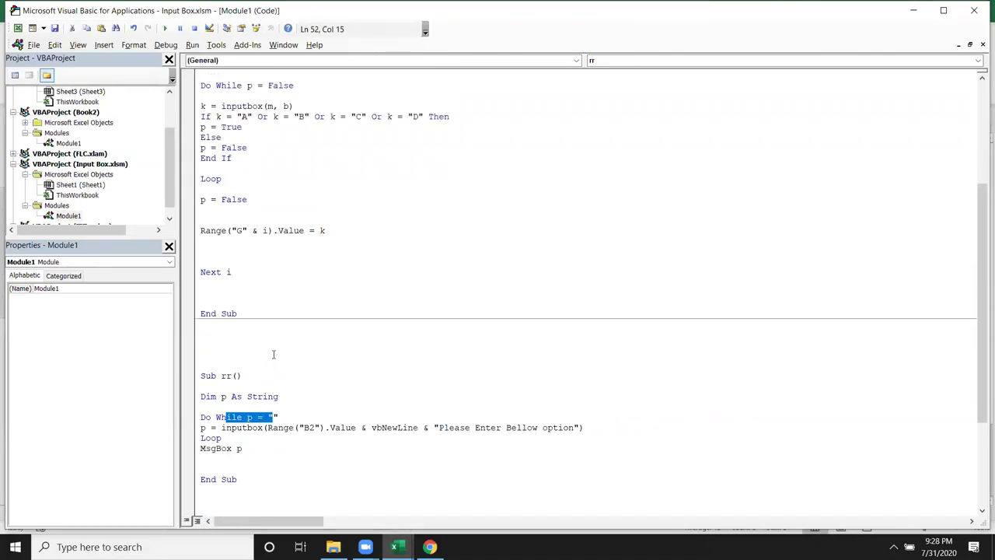
scroll(273, 355, up, 3)
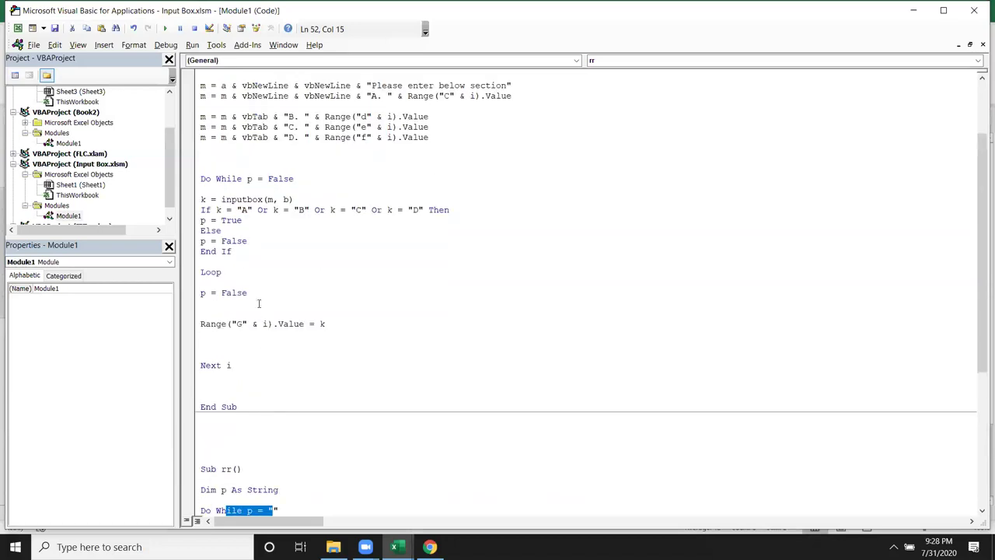
click(203, 210)
scroll(203, 210, up, 3)
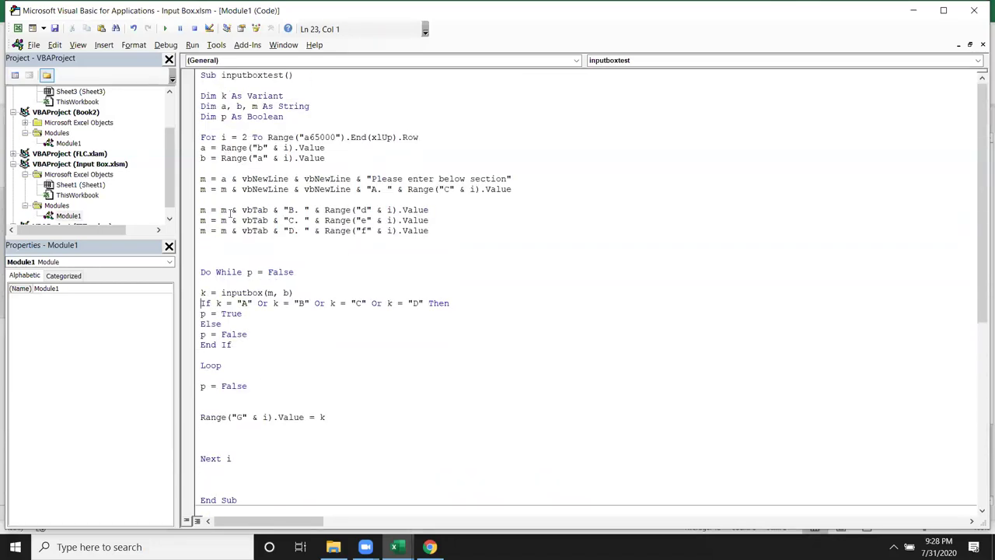
key(Return)
key(Up)
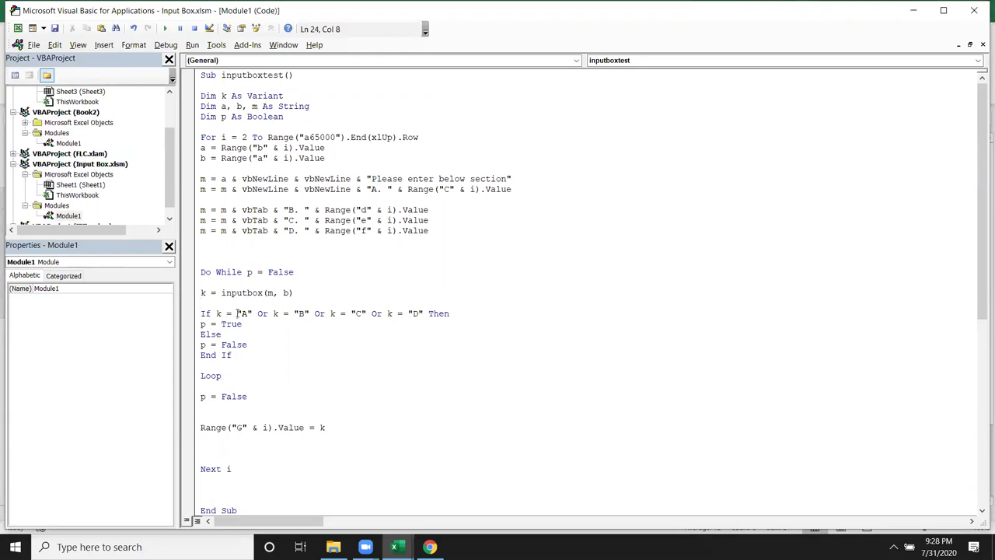
click(287, 314)
click(356, 313)
click(411, 320)
mouse_move(449, 313)
mouse_down()
mouse_move(200, 314)
mouse_move(206, 324)
mouse_up()
double_click(237, 344)
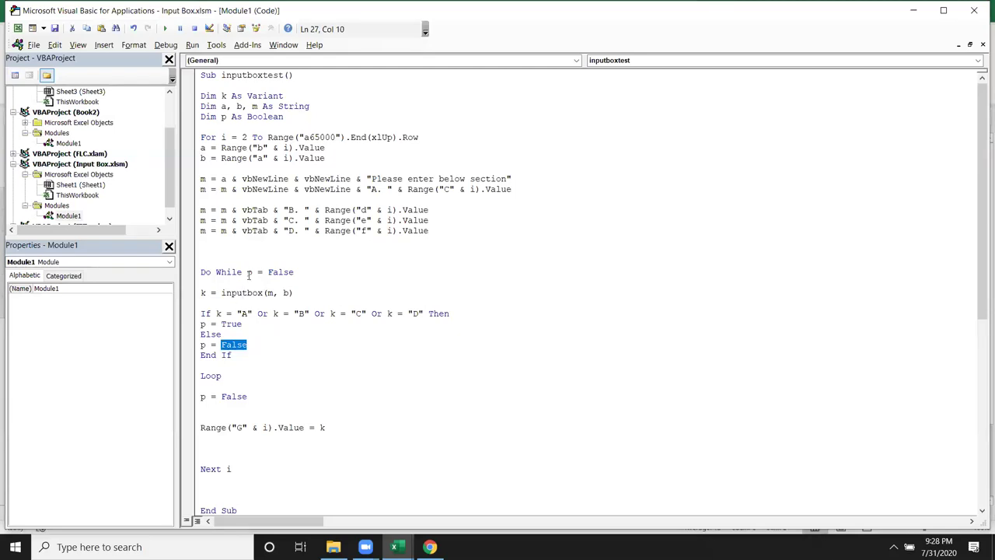
click(239, 281)
double_click(229, 272)
drag(247, 272, 297, 275)
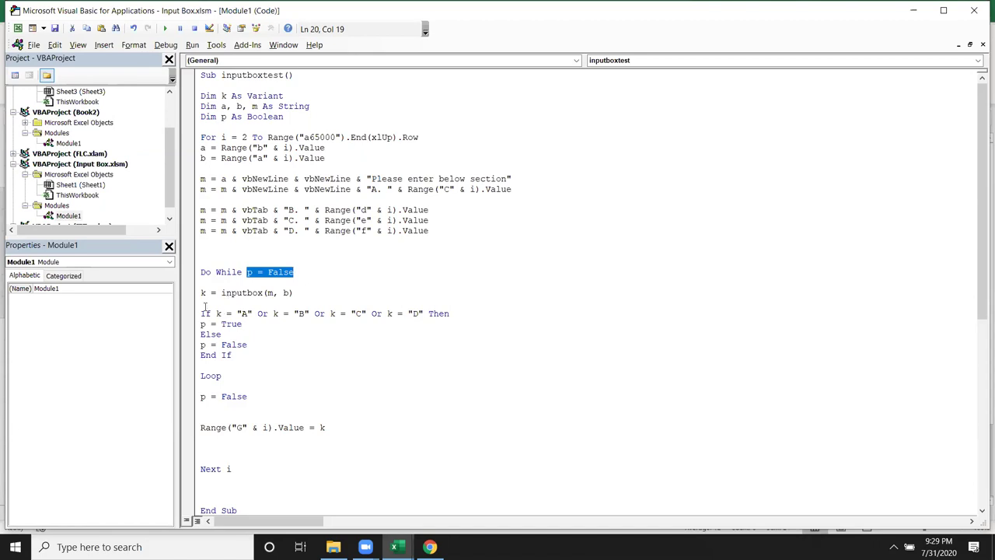
mouse_move(201, 294)
mouse_down()
mouse_move(209, 334)
mouse_move(239, 355)
mouse_up()
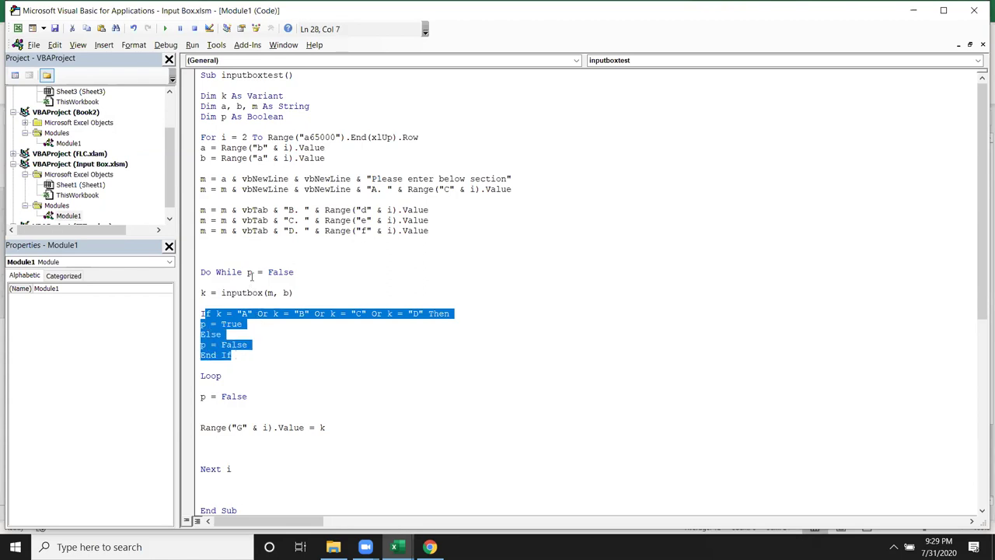
drag(247, 272, 295, 273)
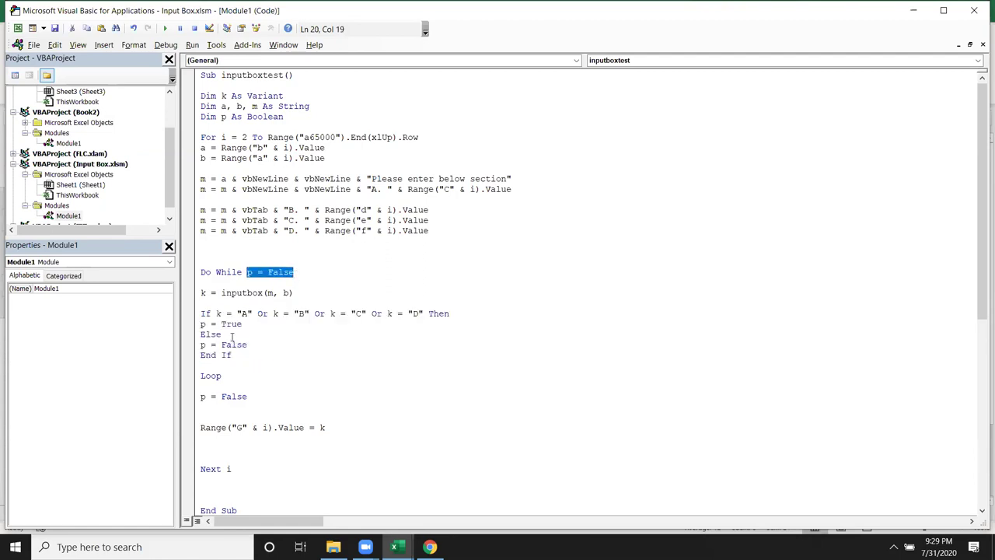
drag(222, 374, 188, 385)
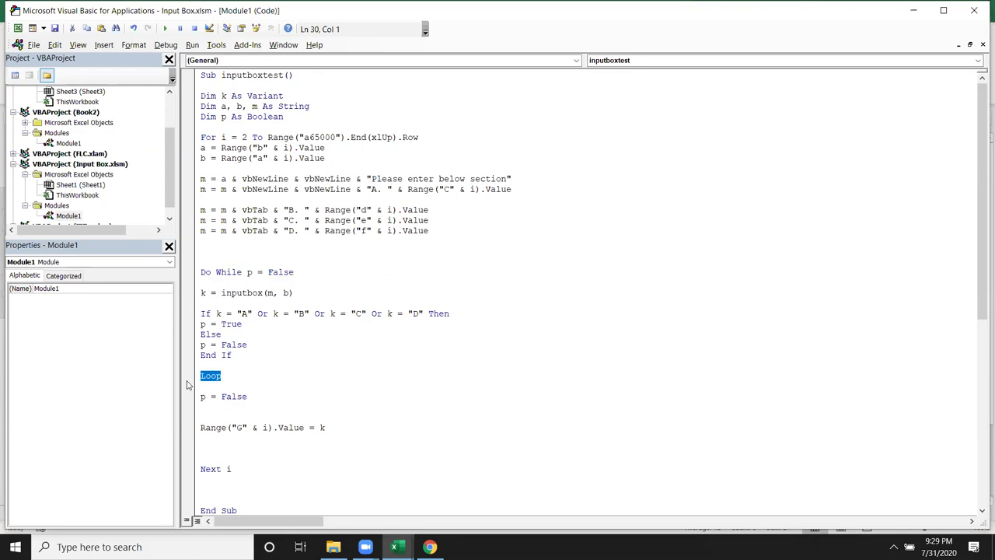
mouse_move(242, 358)
mouse_down()
mouse_move(193, 304)
mouse_move(282, 300)
mouse_up()
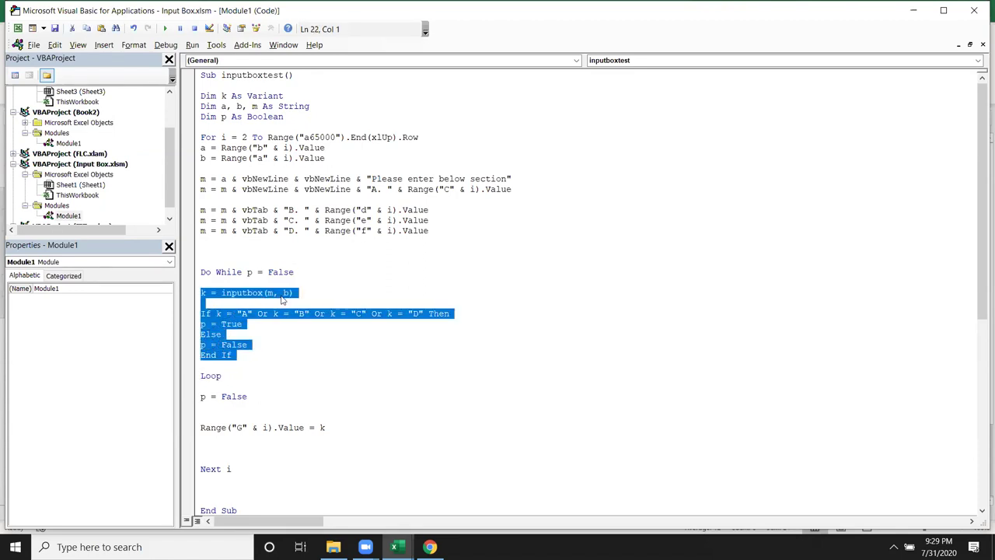
scroll(285, 307, down, 4)
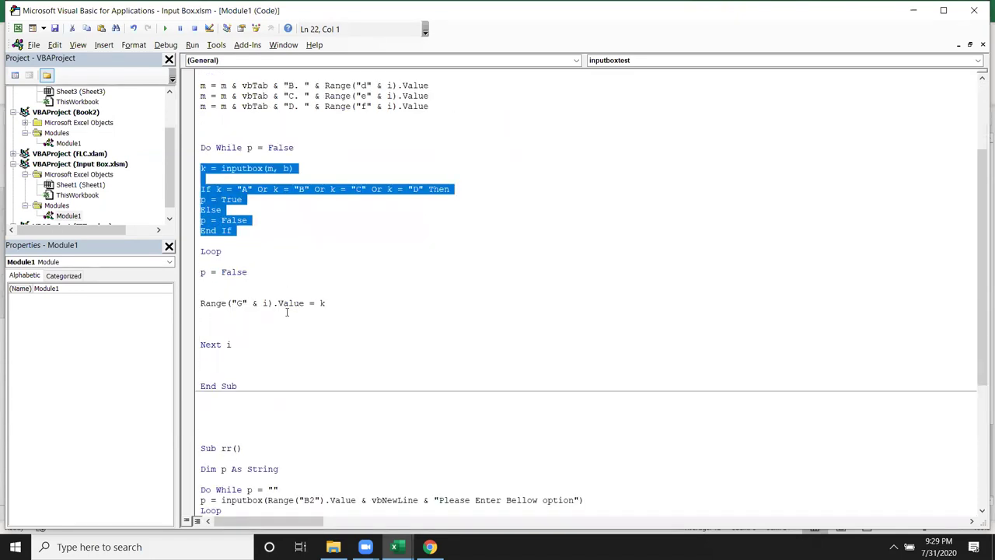
click(283, 258)
drag(246, 148, 257, 148)
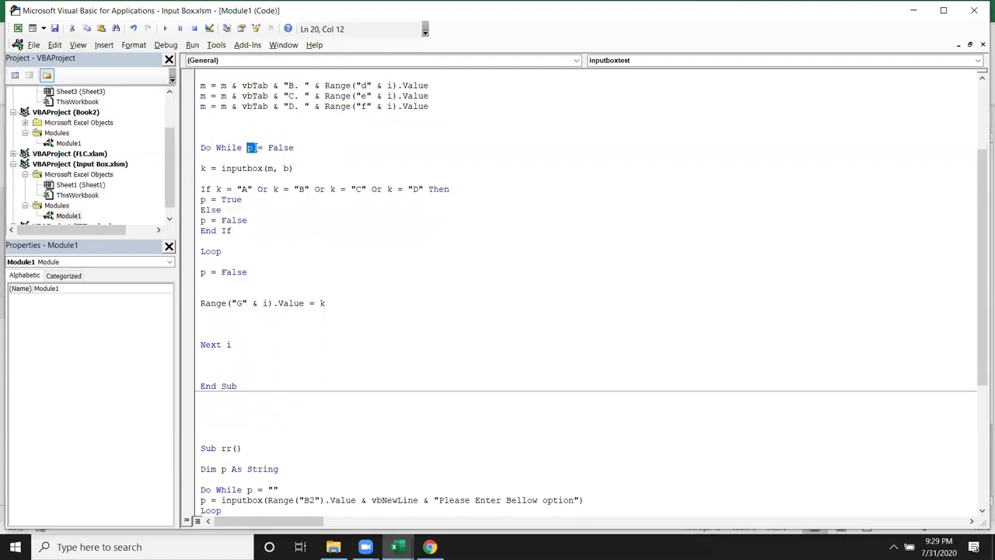
mouse_move(247, 199)
mouse_down()
mouse_move(180, 209)
mouse_move(188, 196)
mouse_up()
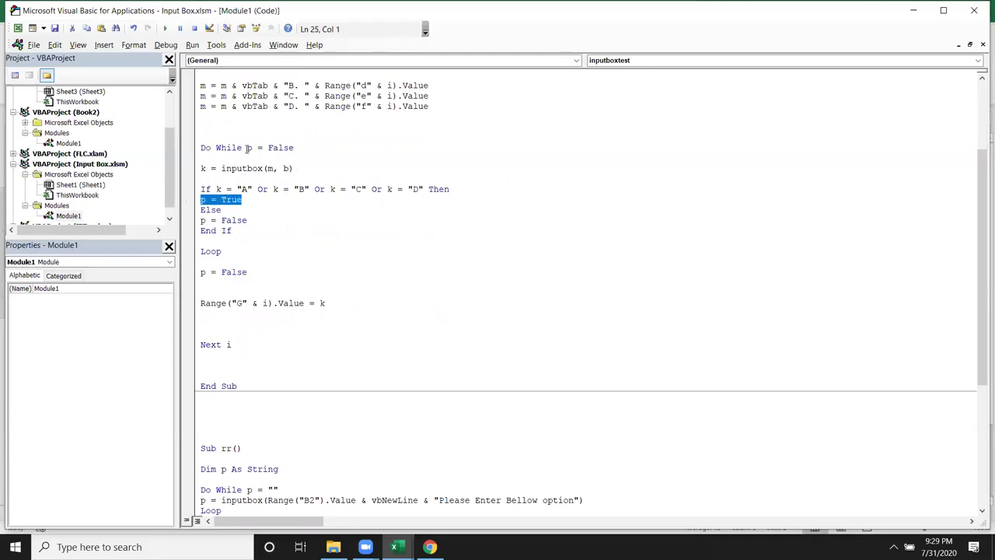
drag(247, 148, 291, 147)
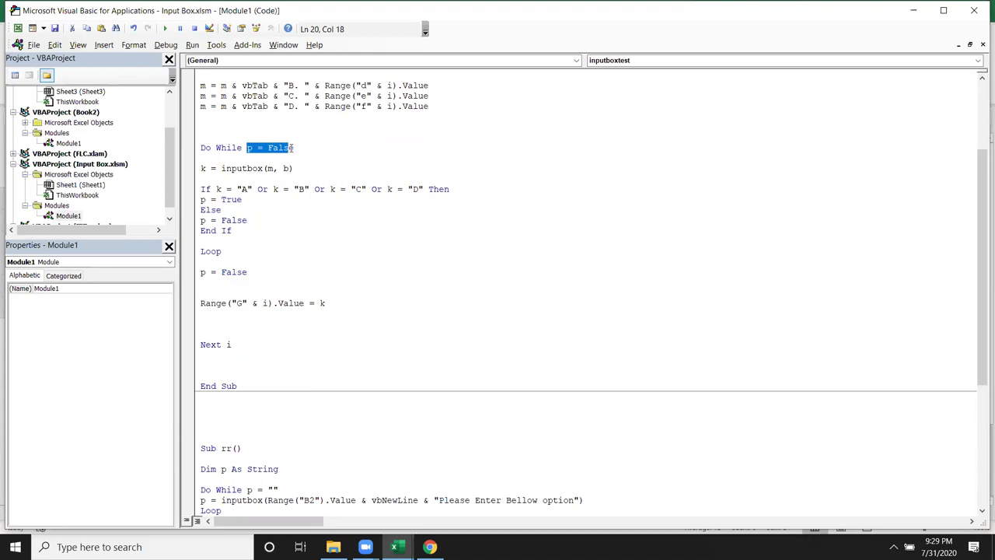
drag(200, 168, 204, 182)
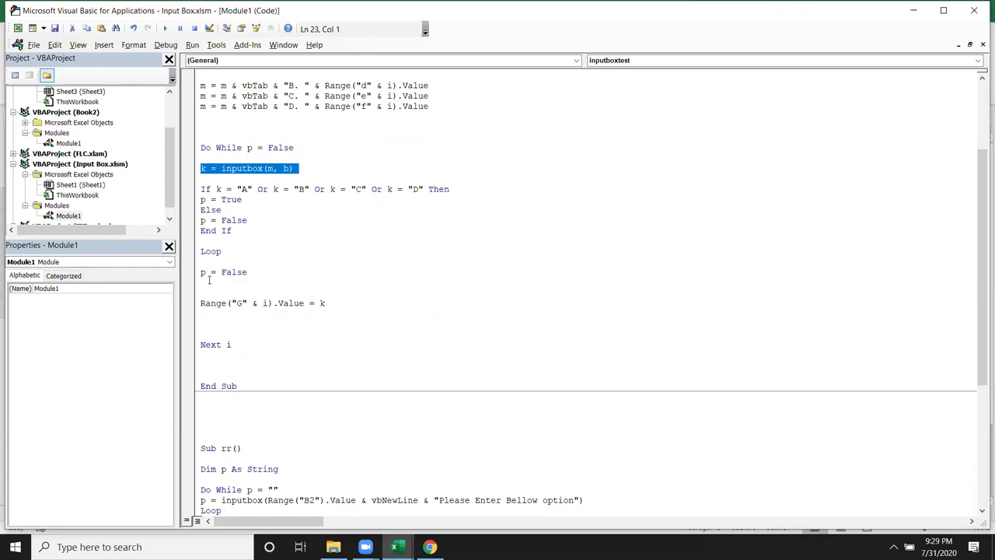
drag(201, 272, 255, 274)
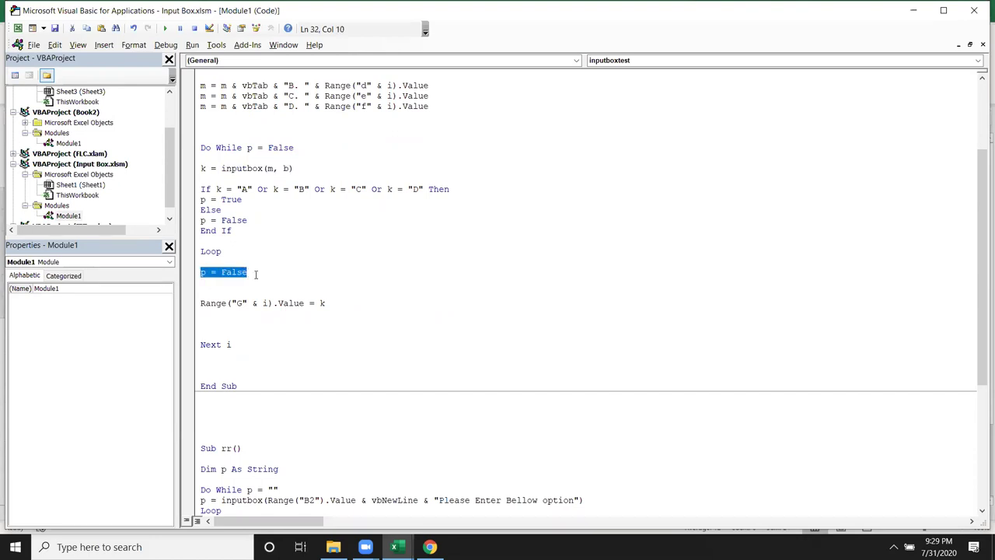
mouse_move(200, 189)
mouse_down()
mouse_move(221, 210)
mouse_move(200, 200)
mouse_up()
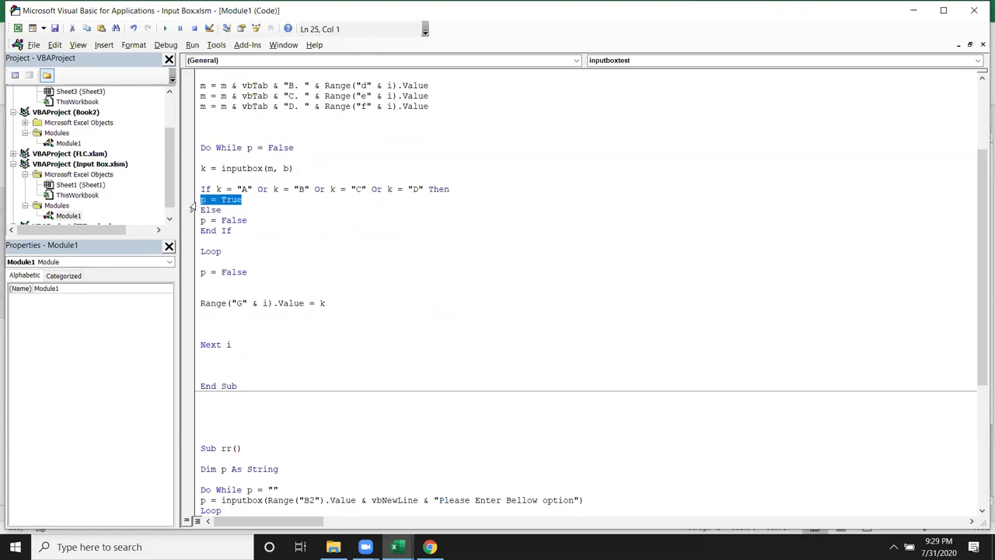
drag(249, 273, 200, 273)
click(249, 273)
mouse_move(215, 148)
mouse_down()
mouse_move(205, 171)
mouse_move(222, 210)
mouse_up()
click(325, 304)
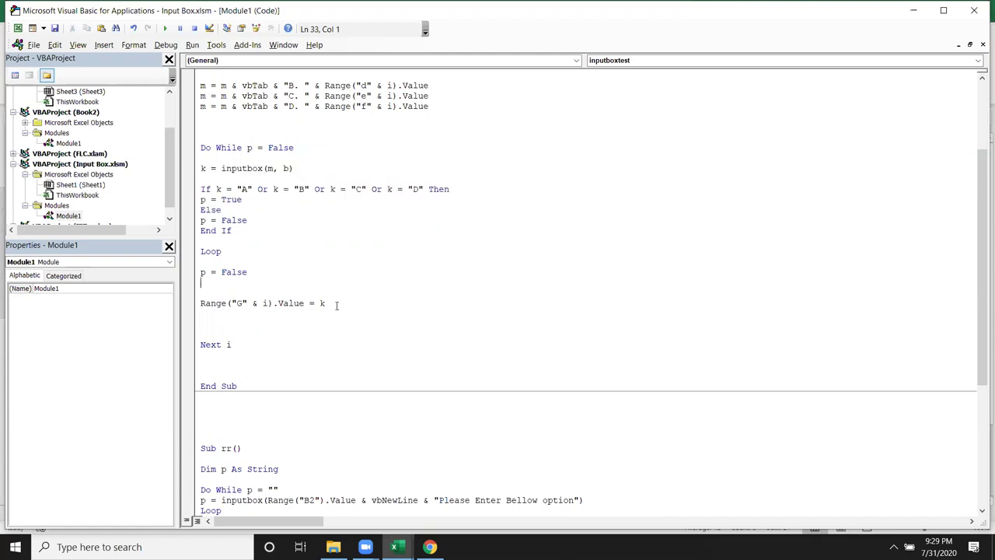
drag(311, 308, 310, 305)
click(273, 325)
- Switch to Excel, look over the answers in column G, and enter A in H1
key(alt+F11)
click(349, 194)
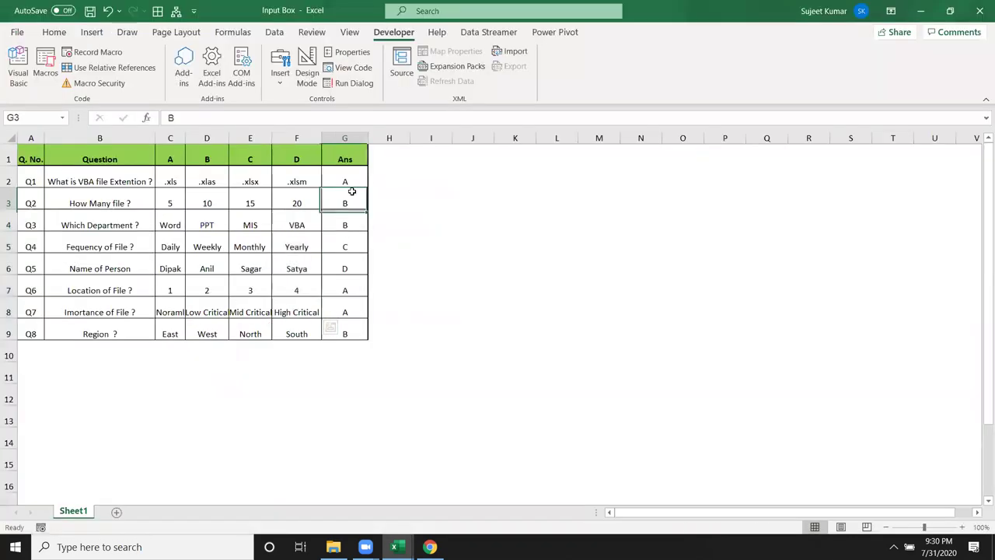
click(346, 330)
click(343, 223)
click(347, 182)
click(383, 161)
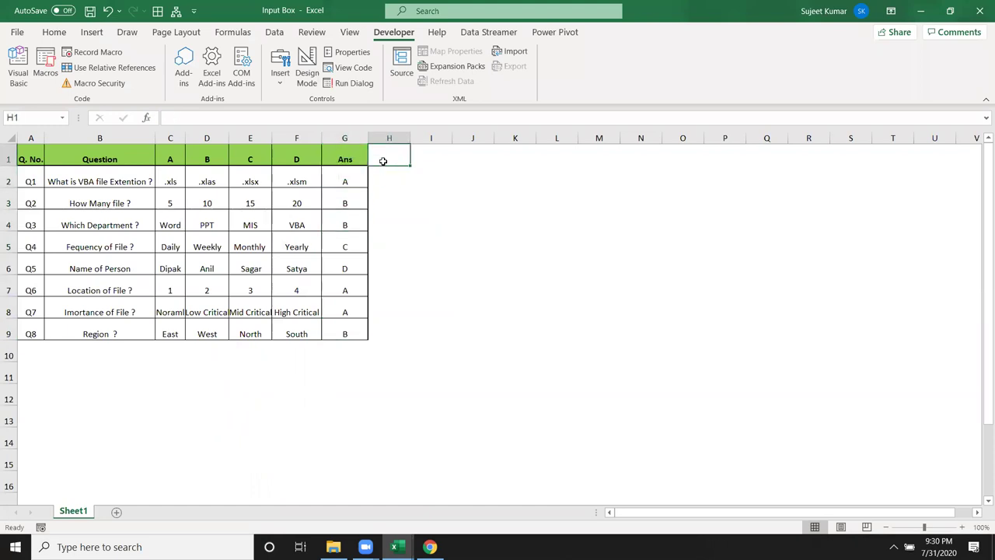
text(A)
key(Return)
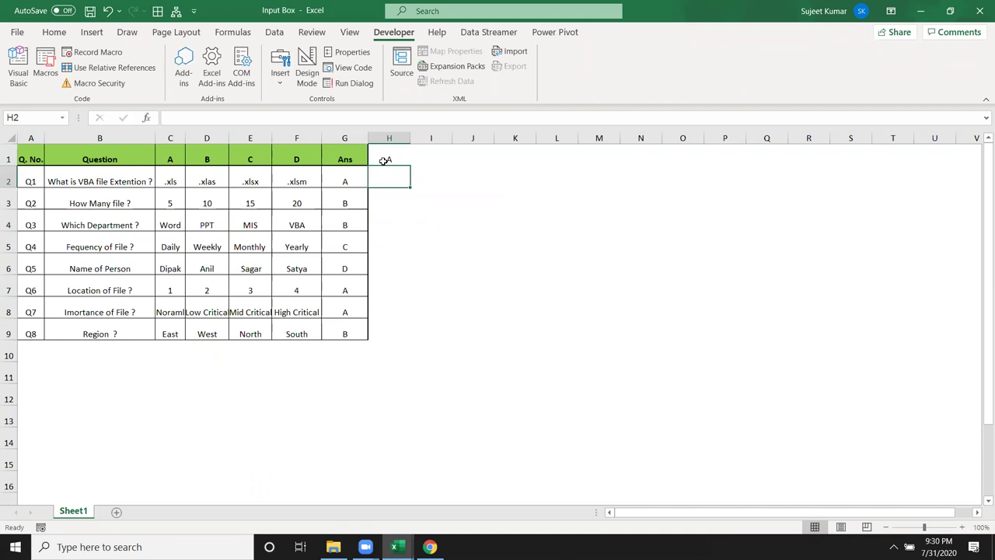
- Enter the answers D, B, C, A, B, C, A, B into H2:H9
text(D)
key(Return)
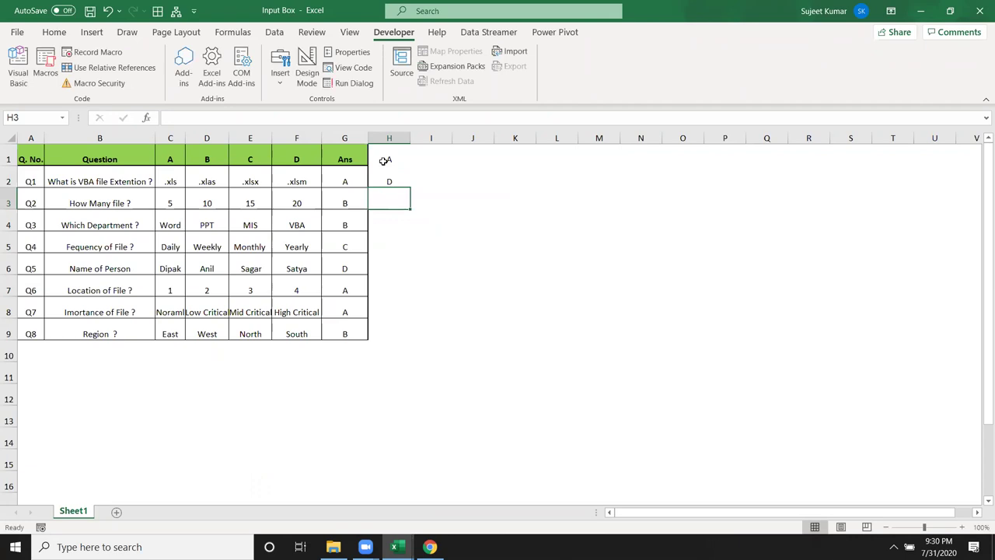
text(B)
key(Return)
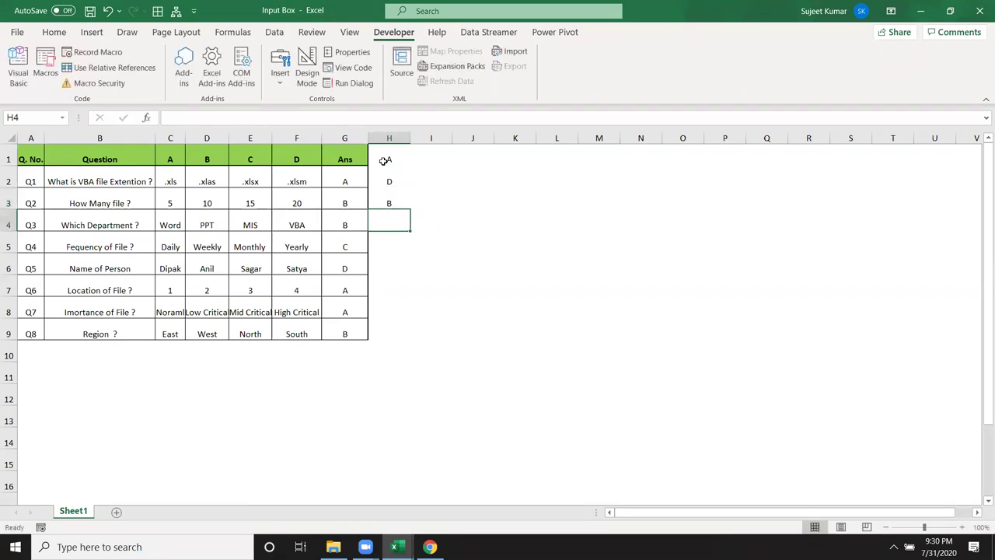
text(C)
key(Return)
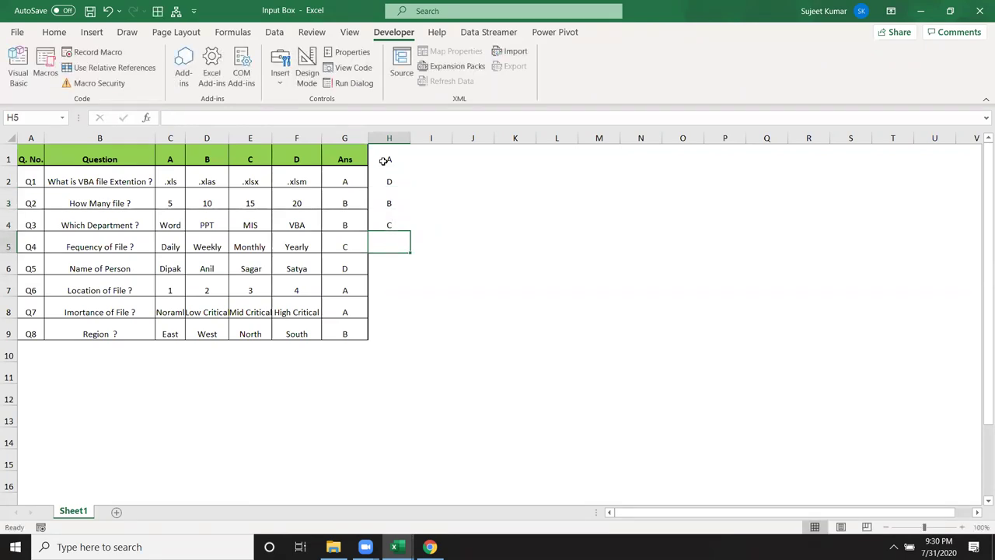
text(A)
key(Return)
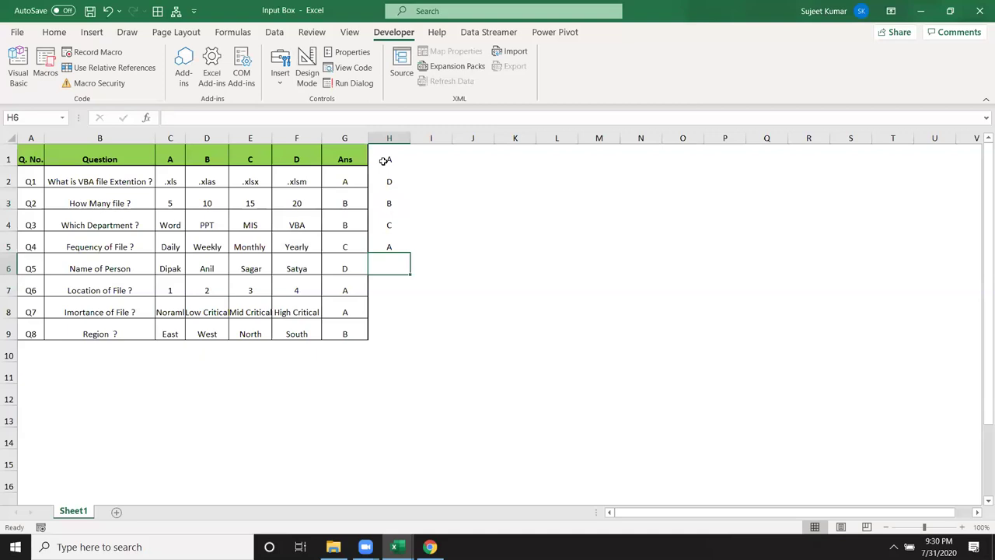
text(B)
key(Return)
text(C)
key(Return)
text(A)
key(Return)
text(V)
key(BackSpace)
text(B)
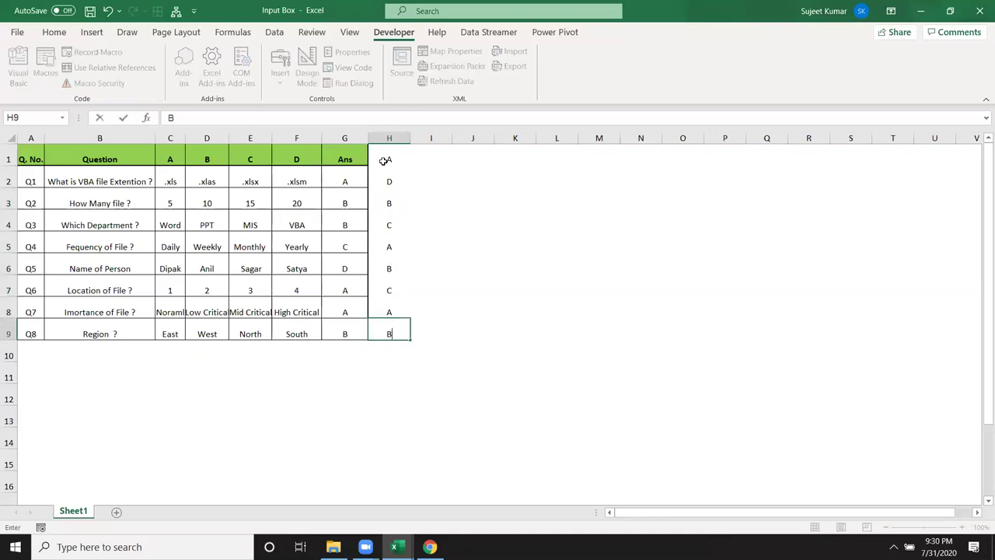
key(Return)
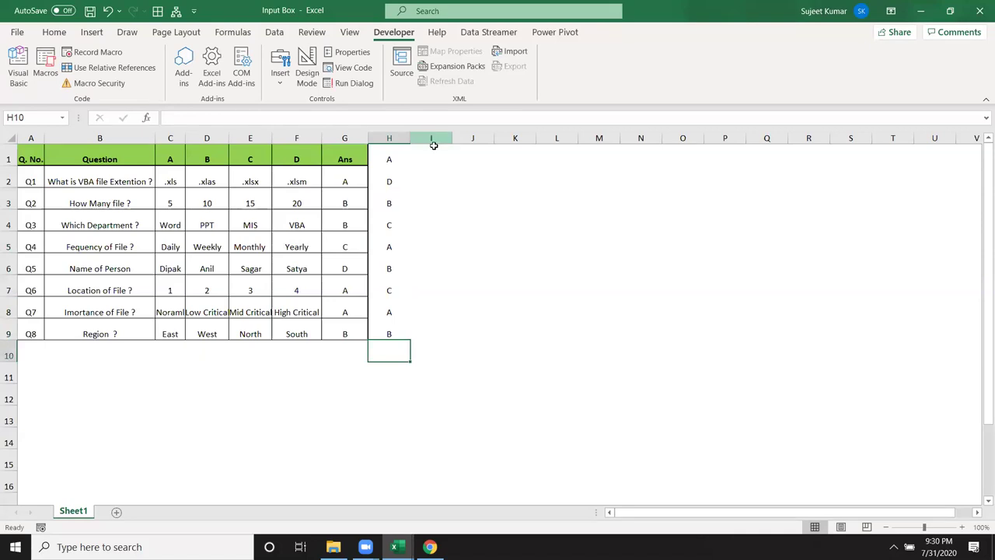
- Clear cell H1 and move to I1 for a heading
click(391, 163)
key(Delete)
key(Right)
key(Left)
key(Right)
- Head column I 'Check' and enter the formula =G2=H2 in I2
text(Ch)
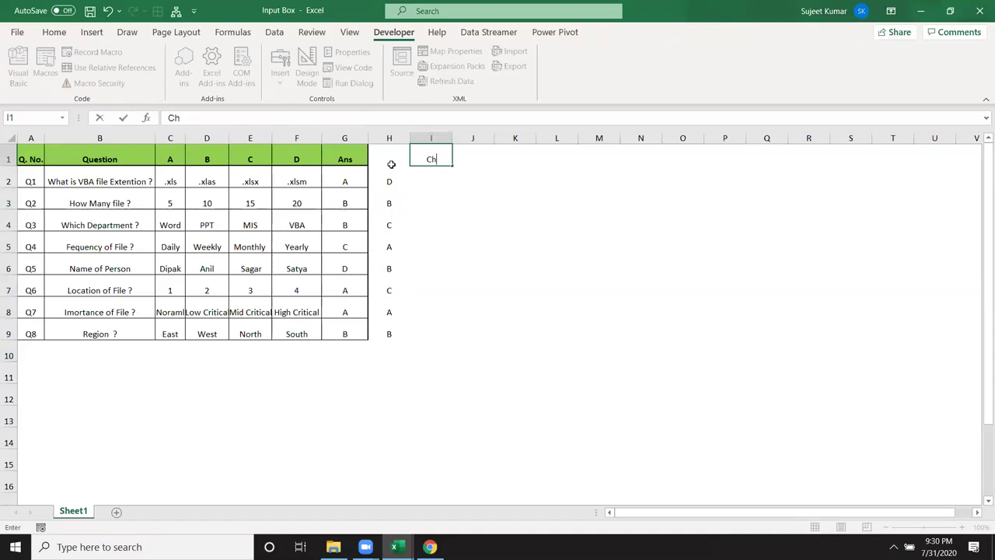
text(eck)
key(Return)
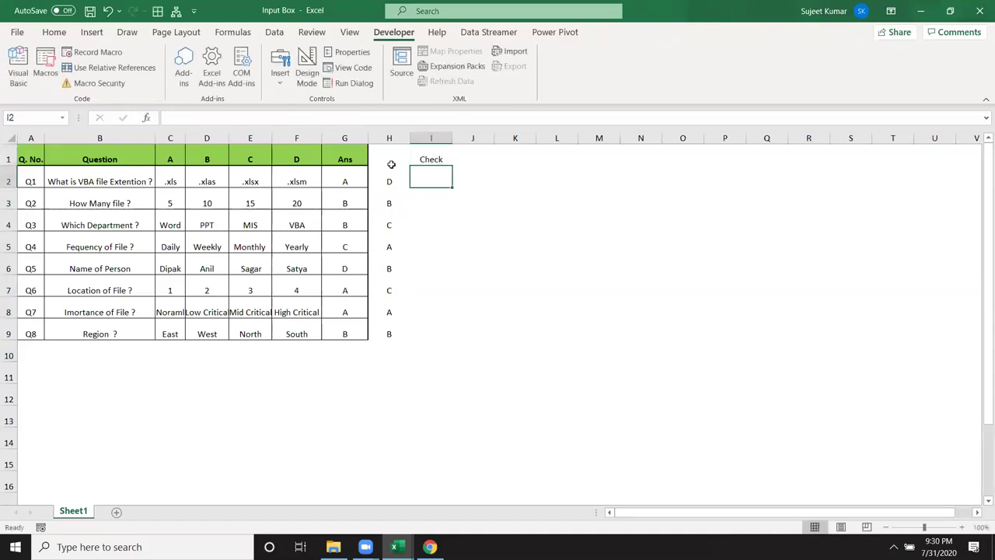
text(=)
key(Left)
key(Left)
key(Left)
key(Right)
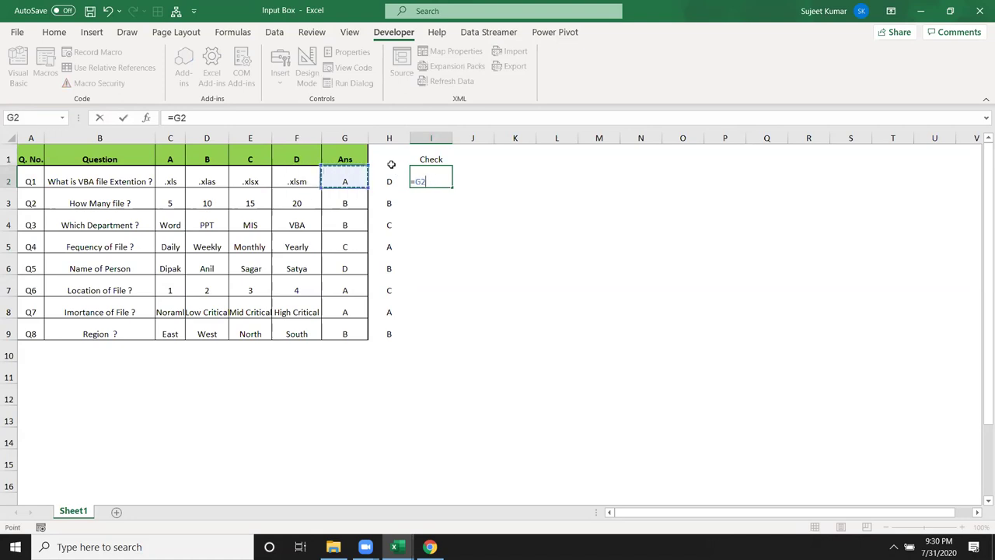
text(=)
key(Left)
key(ctrl+Return)
- Fill the comparison down I2:I9 and return to the VBA editor
key(Down)
key(Up)
key(shift+Down)
key(shift+Down)
key(shift+Down)
key(shift+Down)
key(shift+Down)
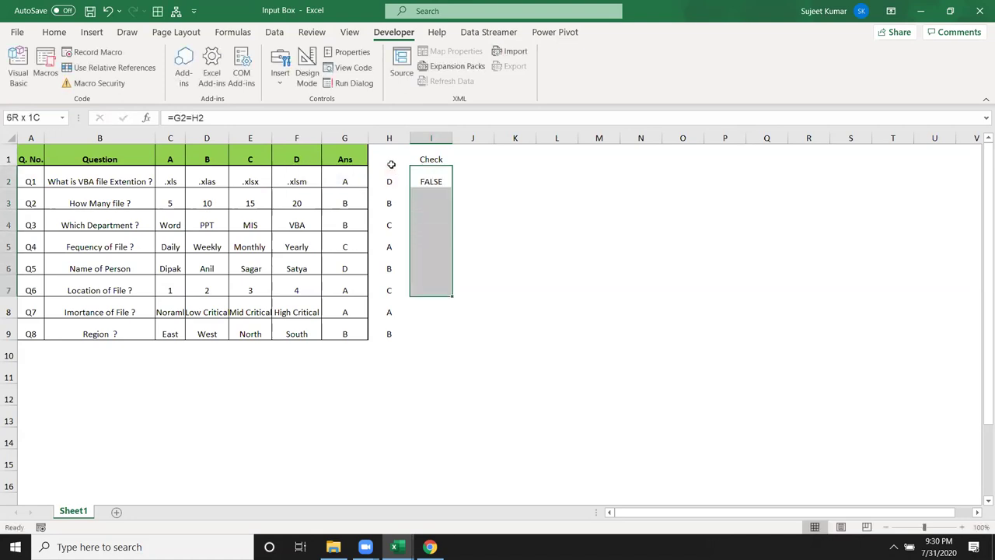
key(shift+Down)
key(shift+Down)
key(ctrl+d)
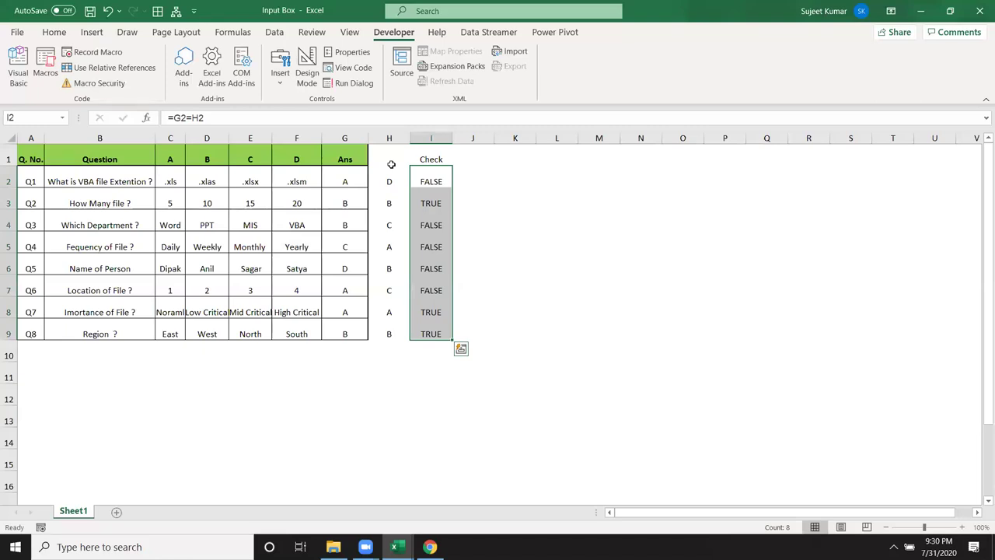
key(alt+F11)
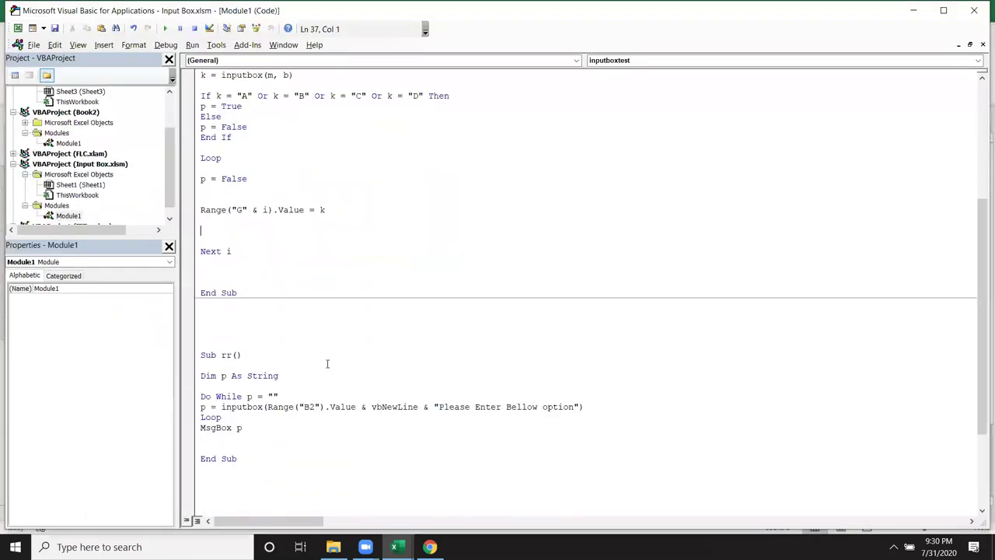
- Declare Dim c As Long before the For loop and begin c=application.wo after Next i
click(273, 271)
key(Return)
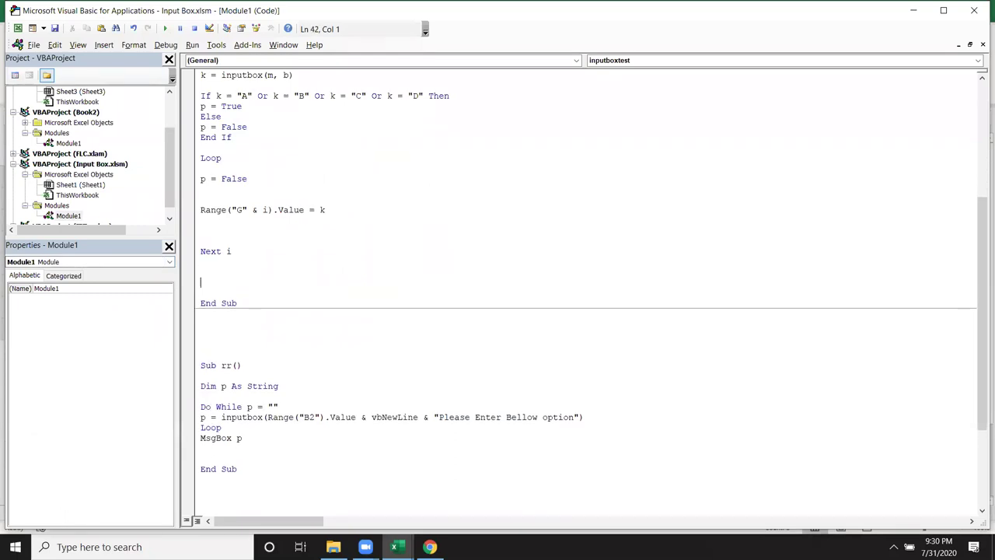
key(Up)
key(Up)
key(Up)
key(Up)
key(Up)
key(Up)
key(Up)
key(Up)
key(Up)
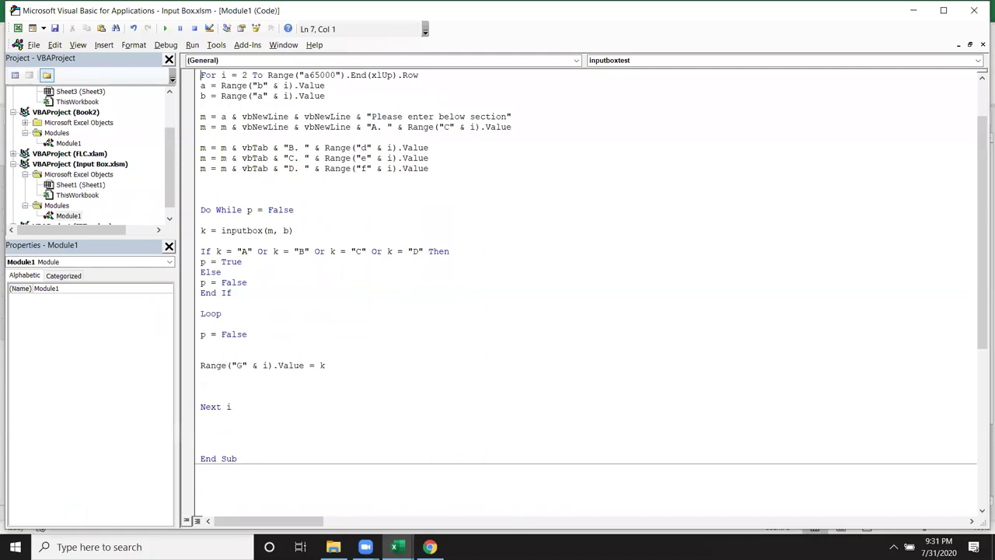
key(Up)
key(Up)
key(Up)
key(Up)
key(Up)
key(Down)
key(Down)
key(Down)
key(Down)
text(dim )
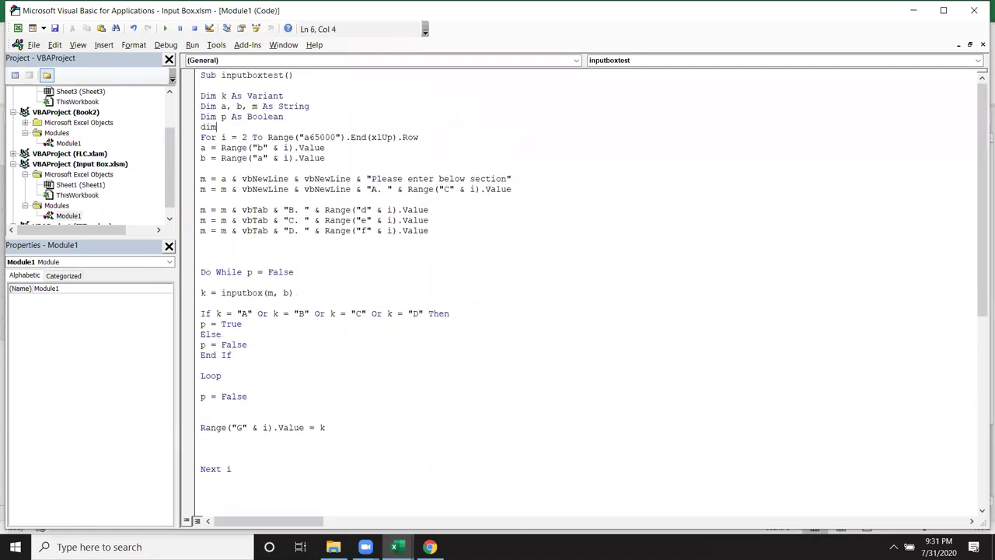
text(c a)
text(s lon)
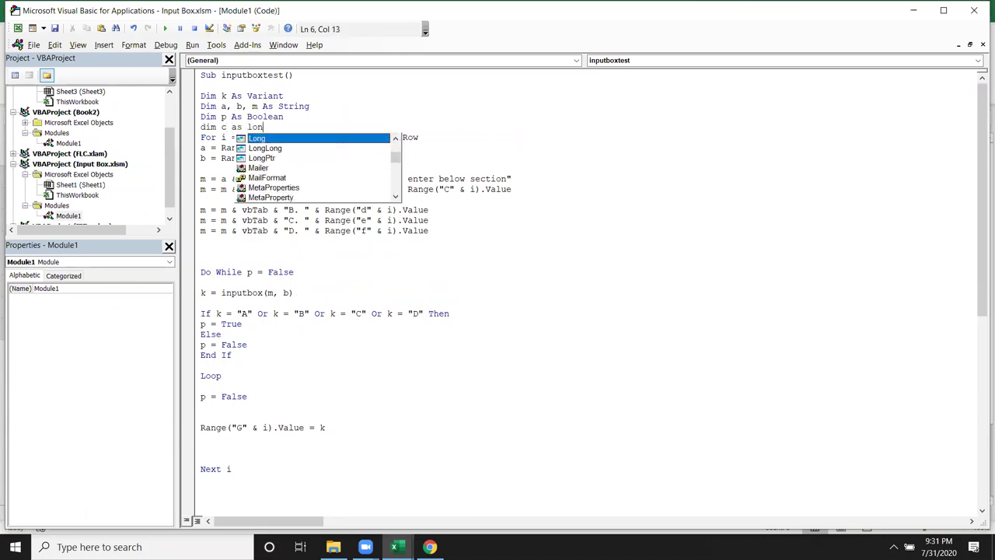
text(g)
key(Down)
key(Down)
key(Down)
key(Down)
key(Down)
key(Down)
key(Down)
key(Down)
key(Down)
key(Down)
key(Down)
key(Down)
key(Down)
key(Down)
key(Down)
key(Down)
key(Down)
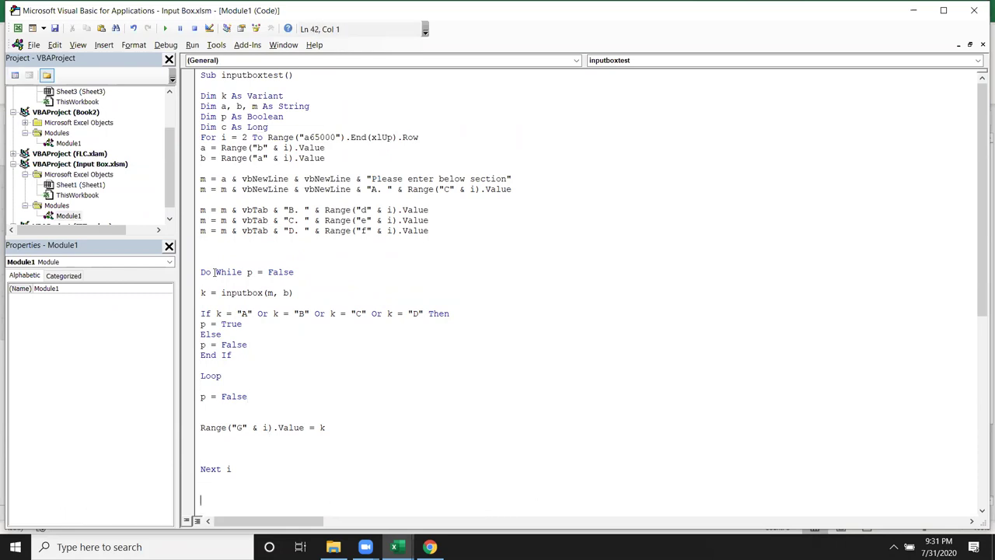
text(c=)
scroll(233, 295, down, 5)
text(application.wo)
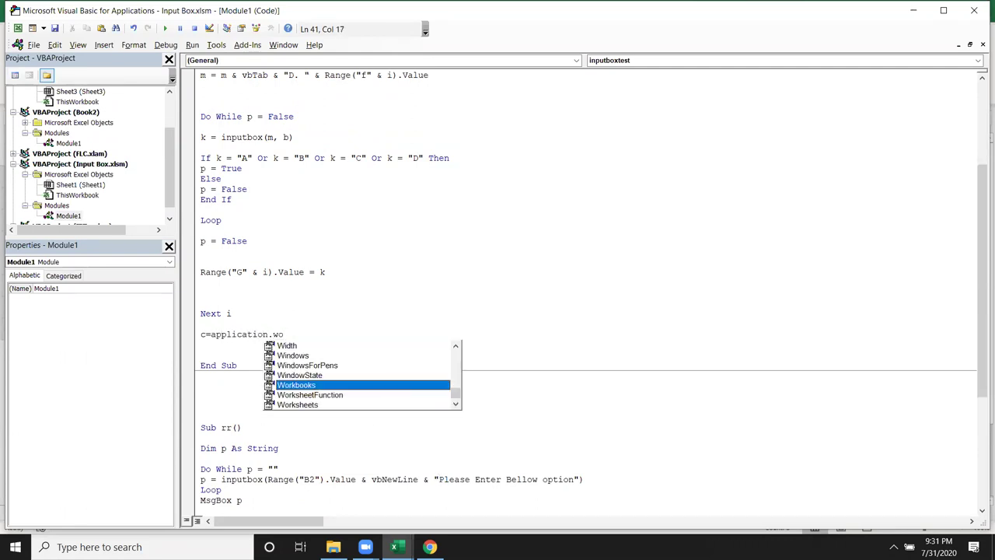
- Build c = Application.WorksheetFunction.CountIf(Range("I:I"), true) after Next i
key(Down)
key(Tab)
text(.)
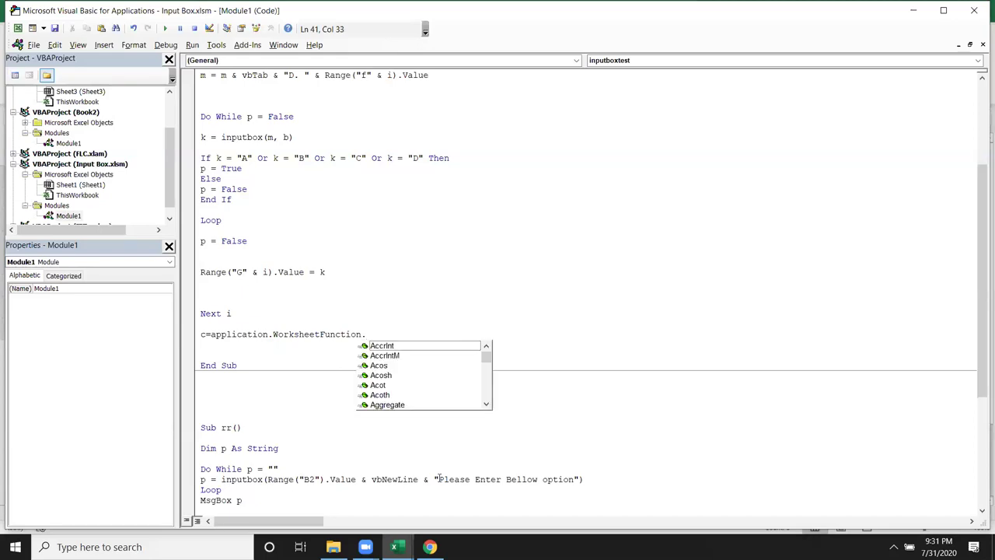
text(cou)
key(Down)
key(Down)
key(Down)
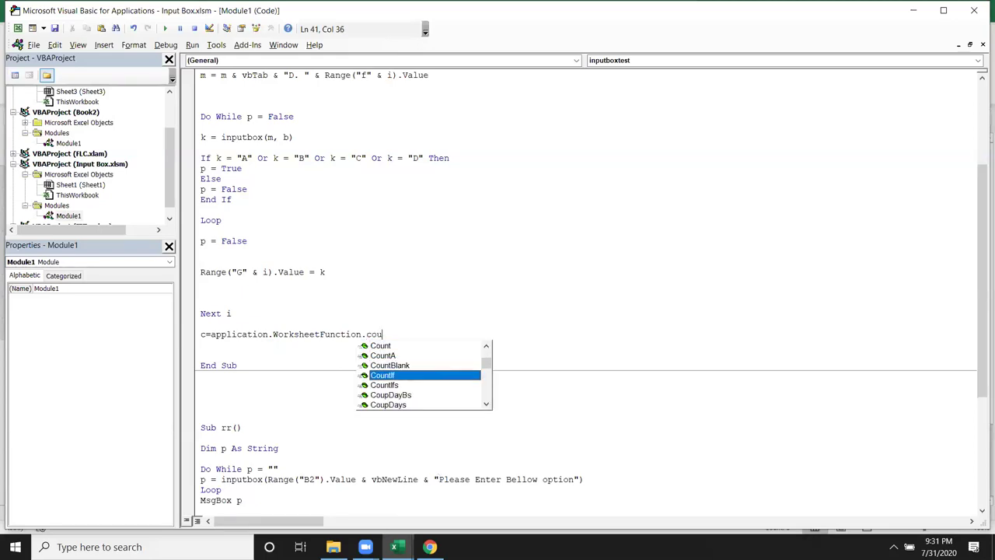
key(Tab)
text(()
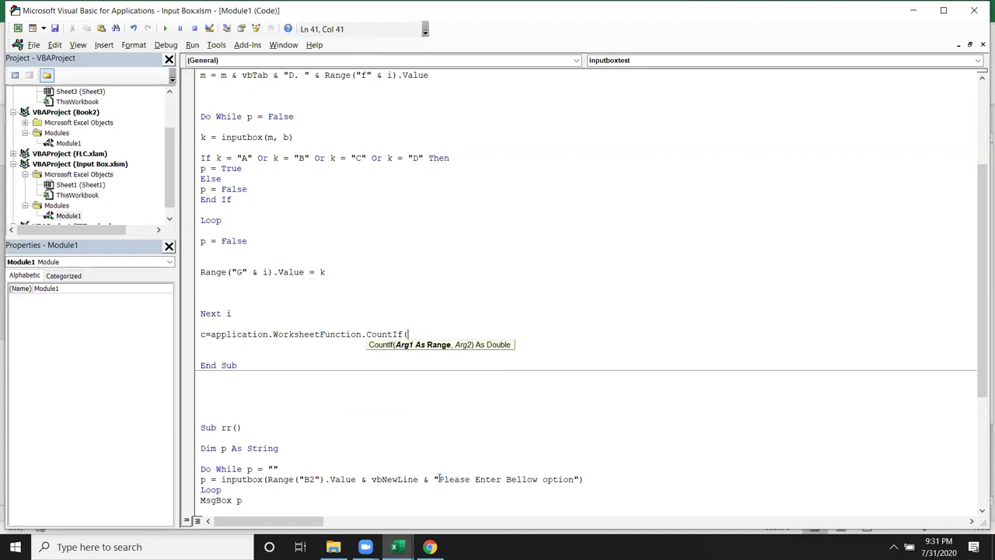
text(range()
key(alt+F11)
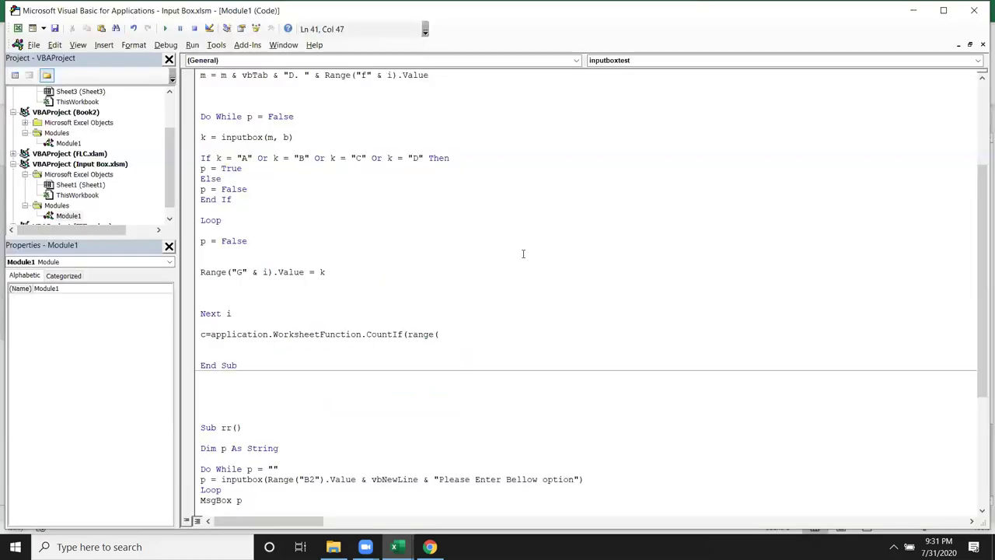
text(")
key(BackSpace)
text("I:)
text(I"))
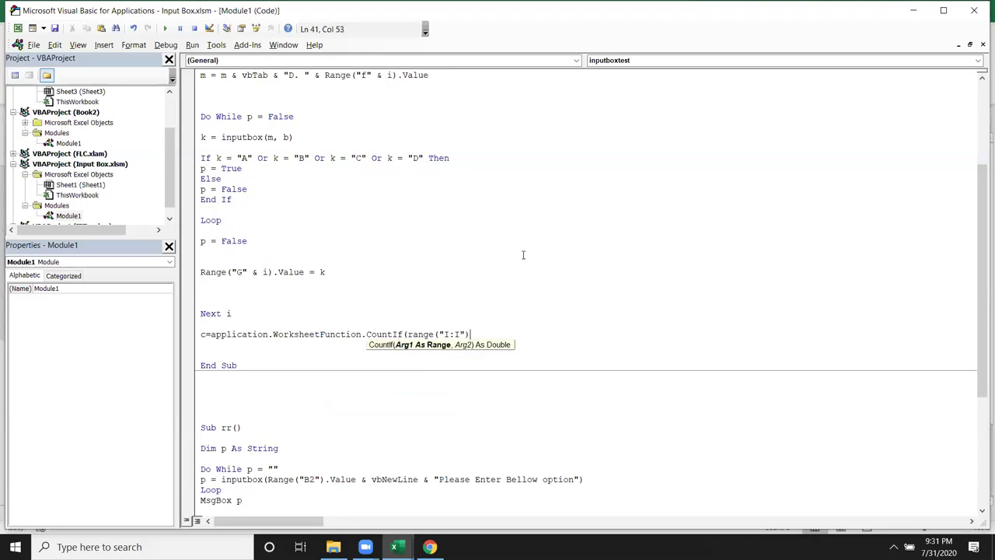
text(,)
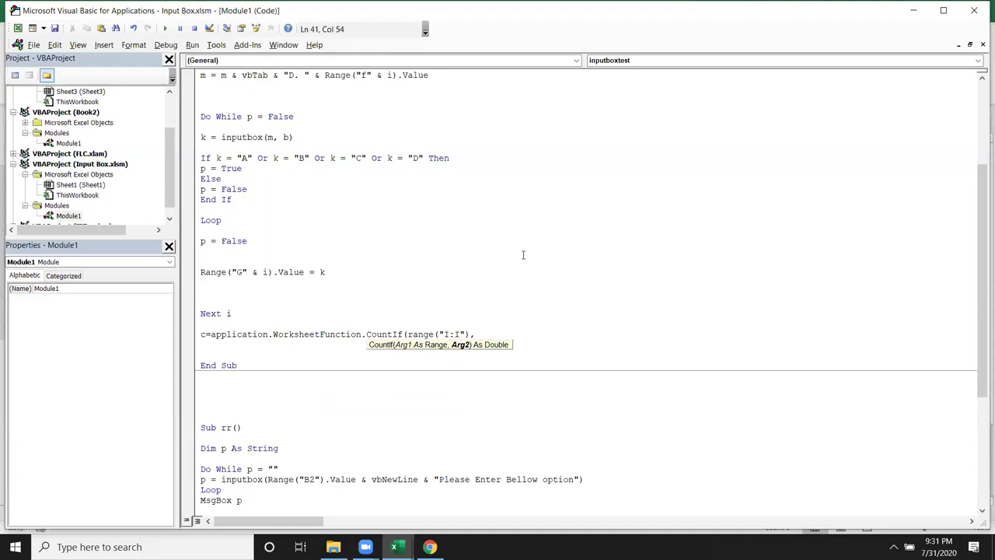
text(t)
text(rue)
key(Return)
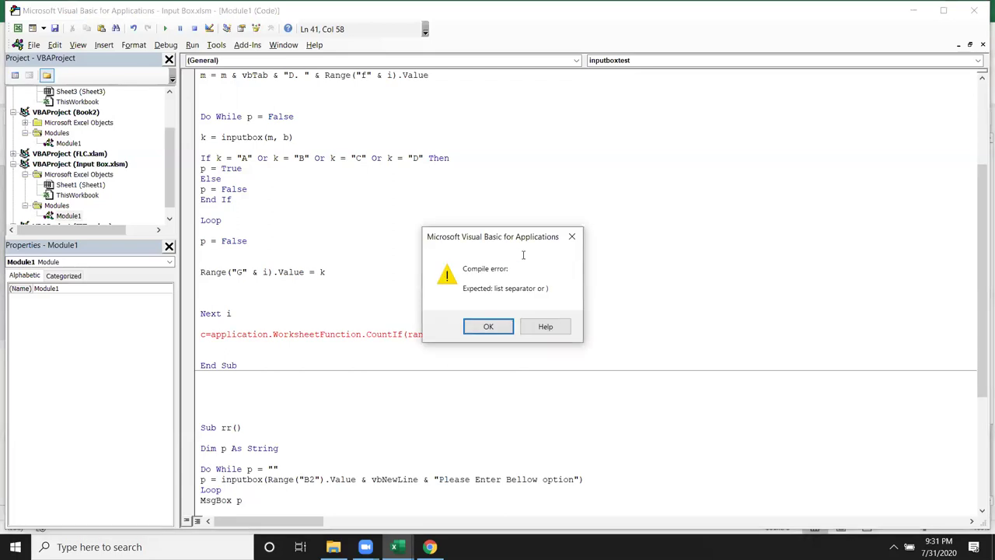
- Fix the compile error by quoting the criterion as "True" and start a new line
key(Return)
key(BackSpace)
key(BackSpace)
key(BackSpace)
key(BackSpace)
text("I:I"),)
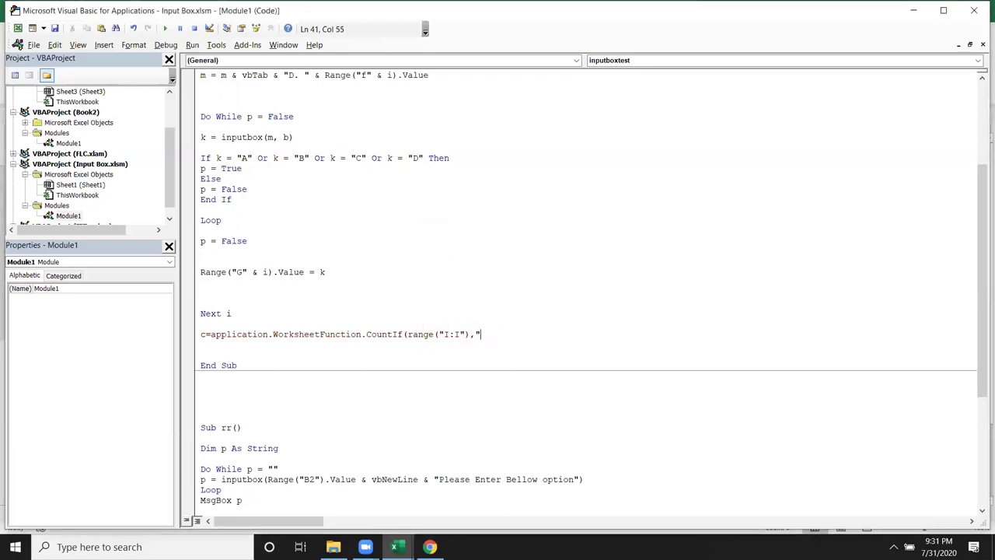
text(True"))
key(Down)
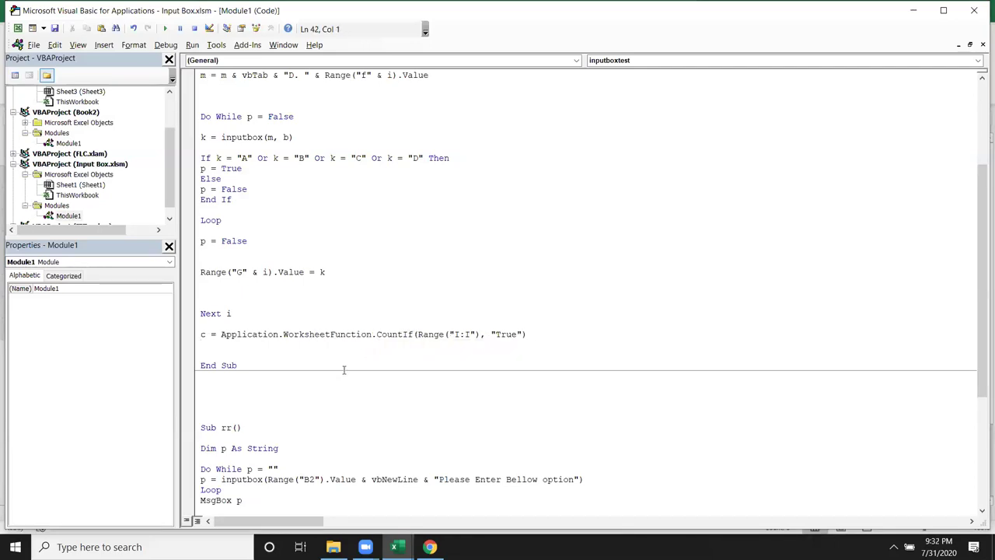
key(Return)
text(i)
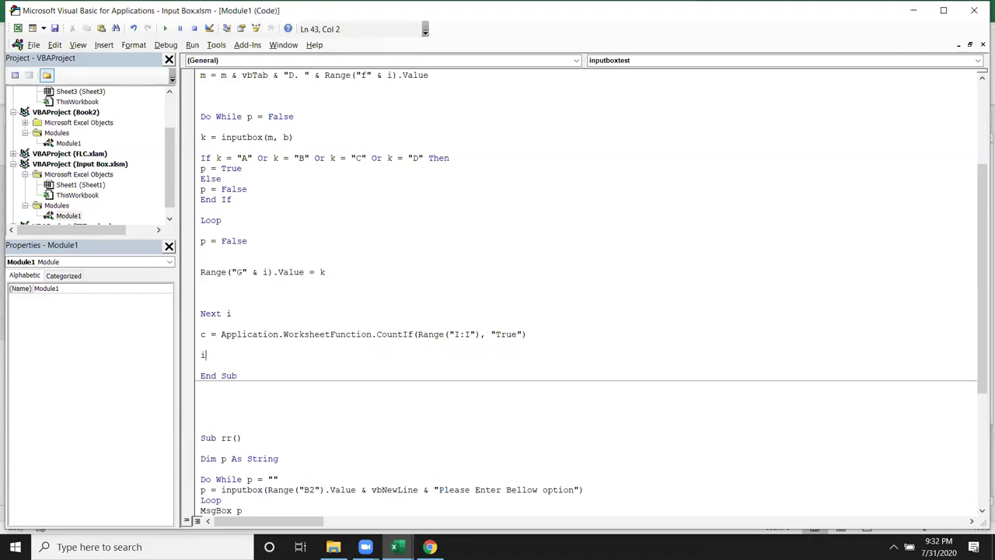
- Add MsgBox "your Anser " & c & "of 10 " before End Sub, then select the 10
key(BackSpace)
text(msgbox )
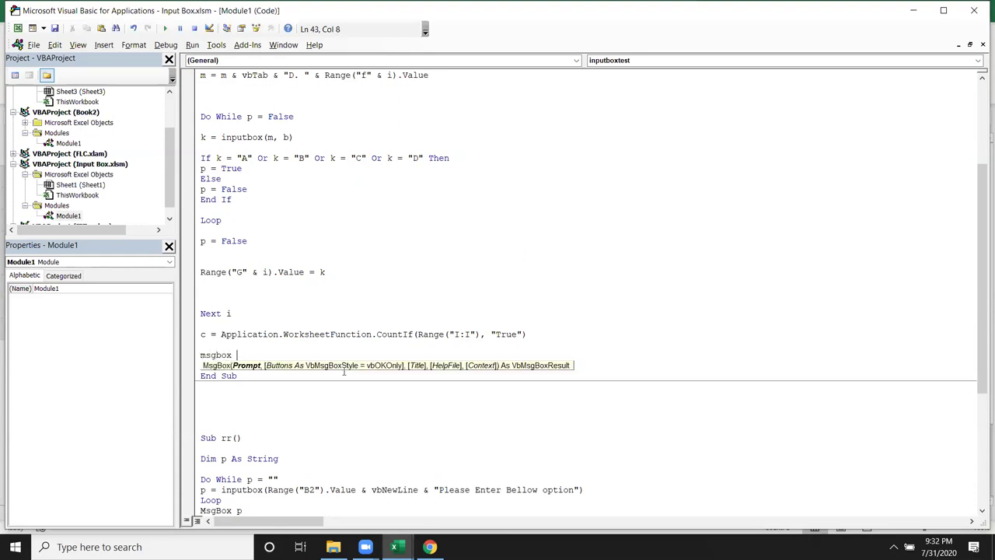
text("you)
text(r A)
text(nser )
text(c)
text( of )
text(")
key(BackSpace)
key(Left)
key(Left)
key(Left)
key(Left)
key(Left)
text(" )
text(&)
key(Right)
key(Right)
text(" )
text(&)
key(Right)
key(Right)
key(Right)
text(10)
click(395, 271)
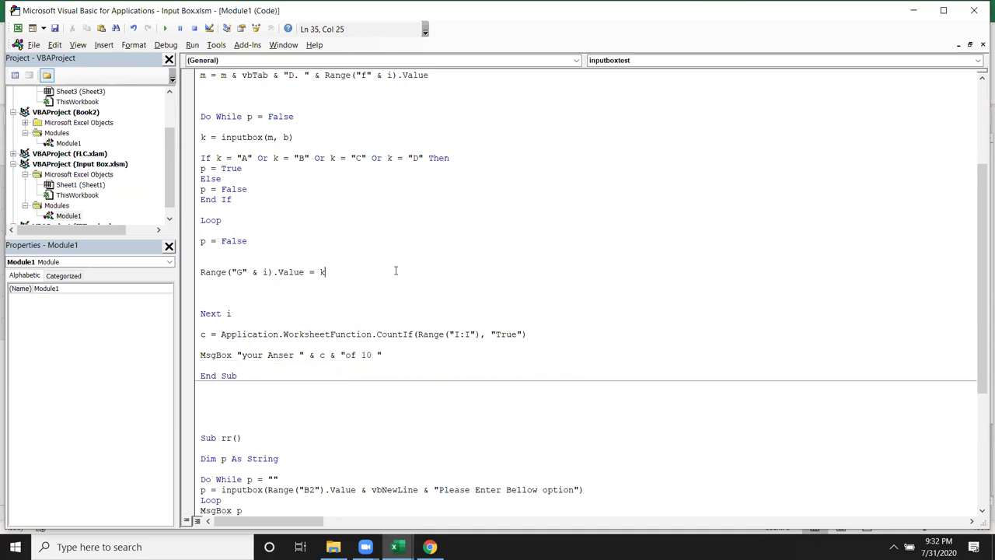
click(374, 354)
double_click(370, 355)
- Change the message total to 8 and run the quiz macro
text(8)
click(387, 271)
click(165, 29)
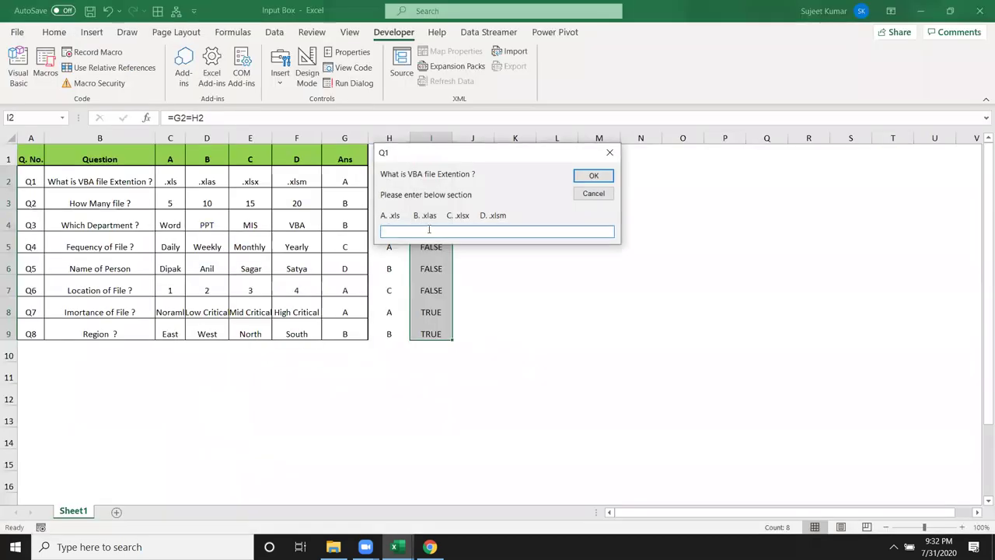
- Answer Q1–Q8 with A, B, C, D, B, C, C, A and dismiss the 3 of 8 score
text(A)
click(591, 177)
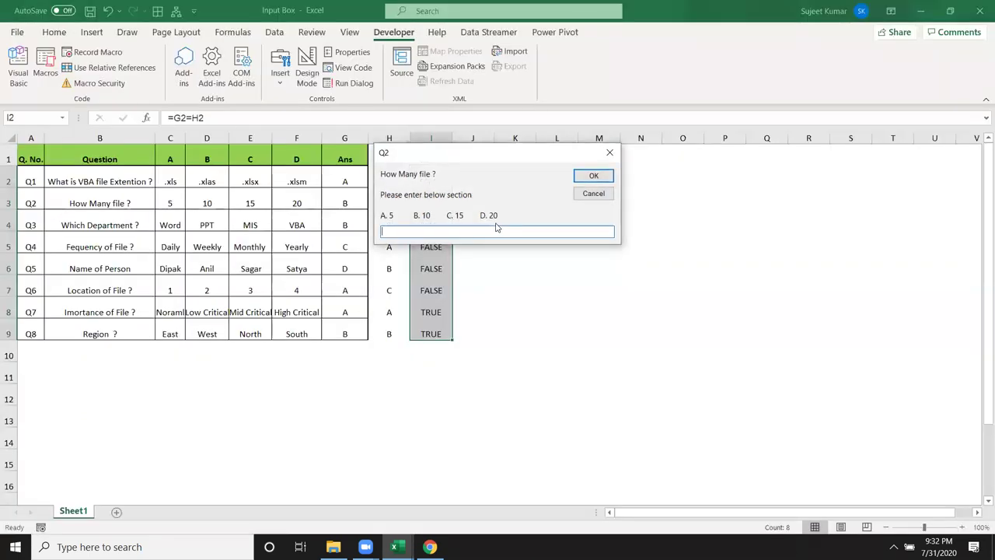
text(B)
click(591, 177)
text(C)
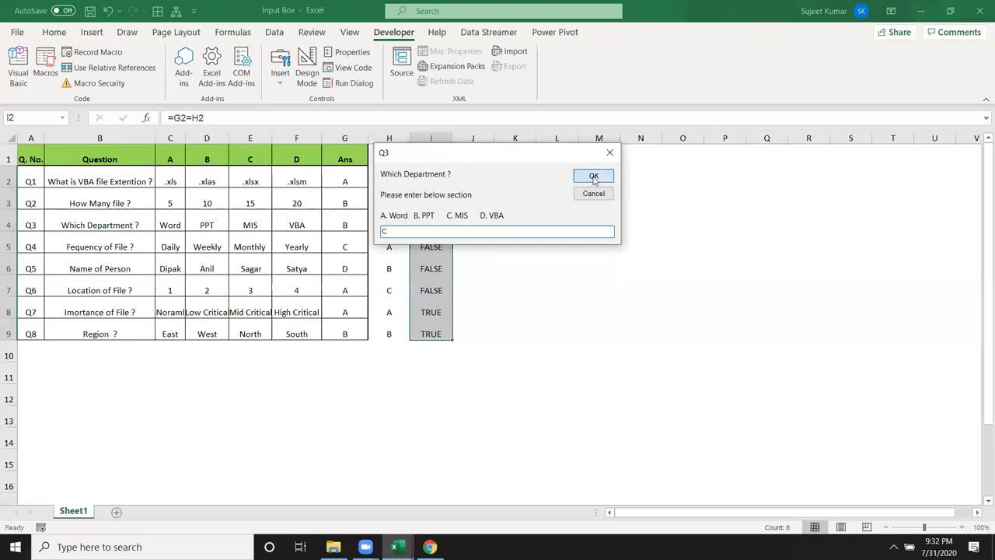
click(593, 177)
text(D)
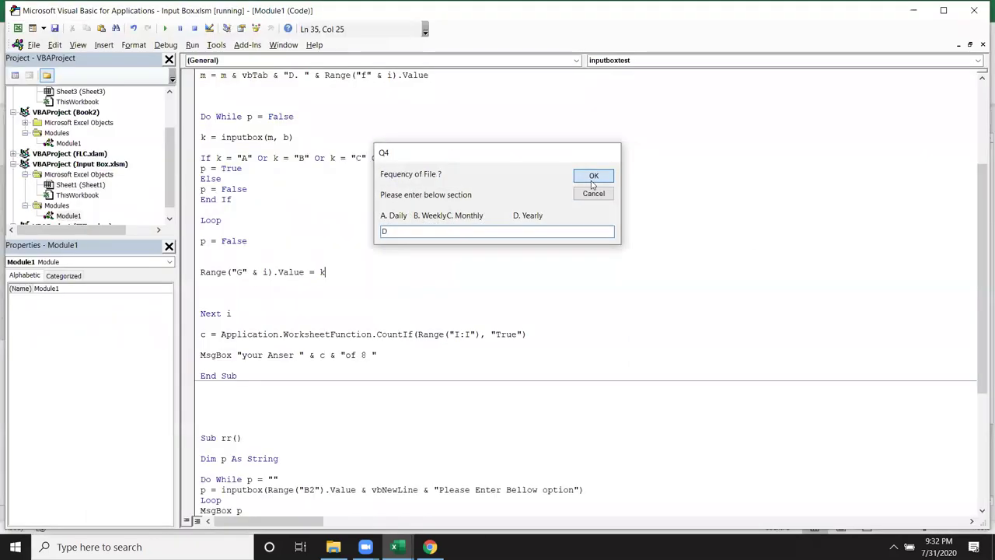
click(593, 182)
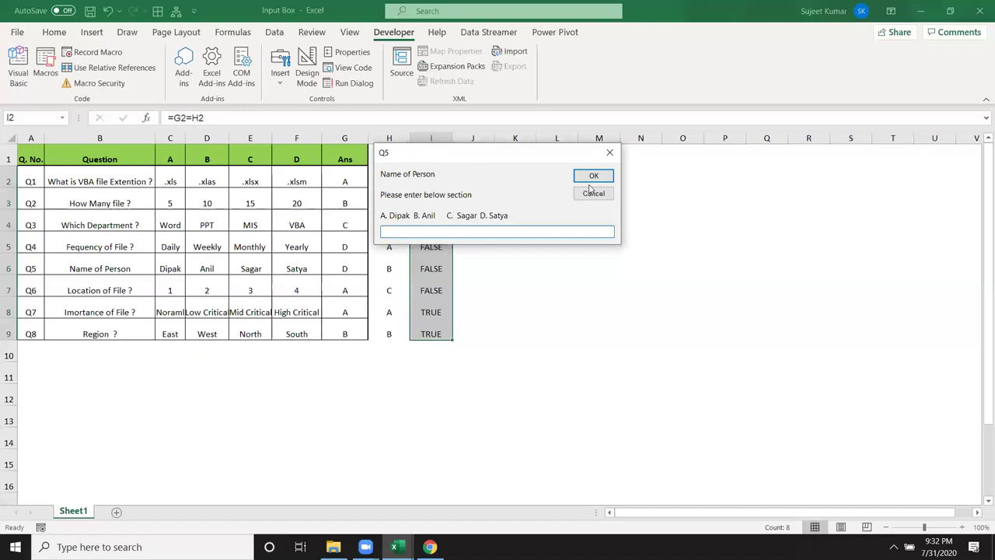
text(B)
click(593, 177)
text(C)
click(592, 178)
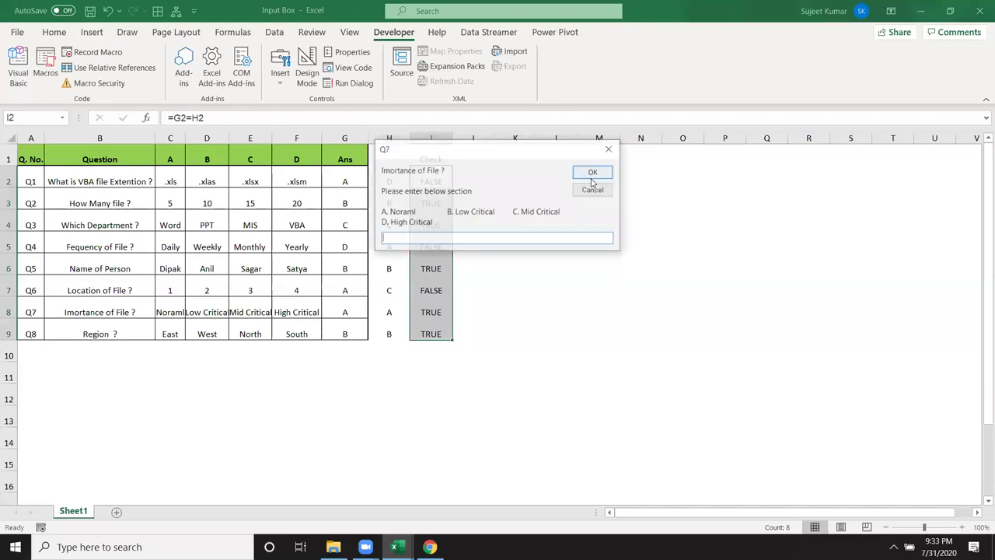
text(C)
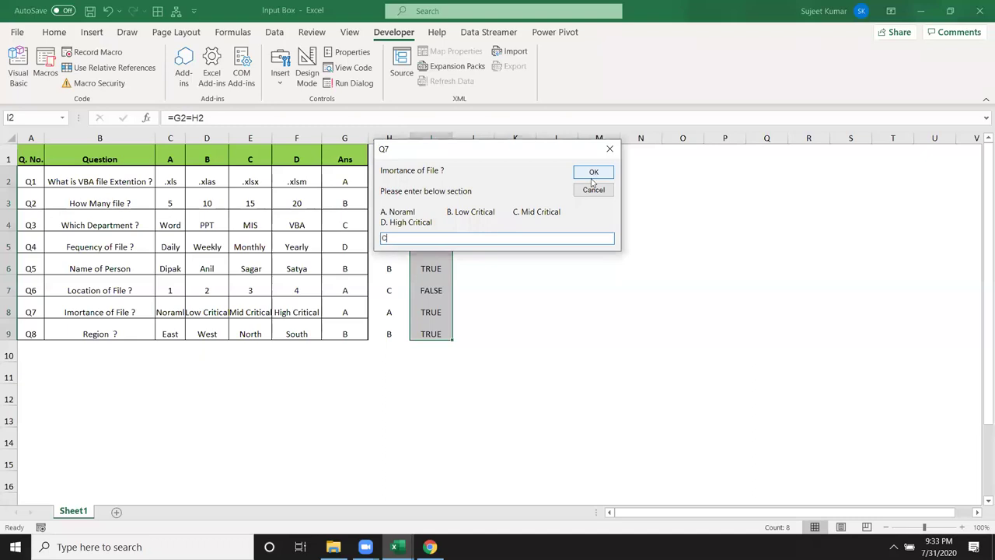
click(593, 178)
text(A)
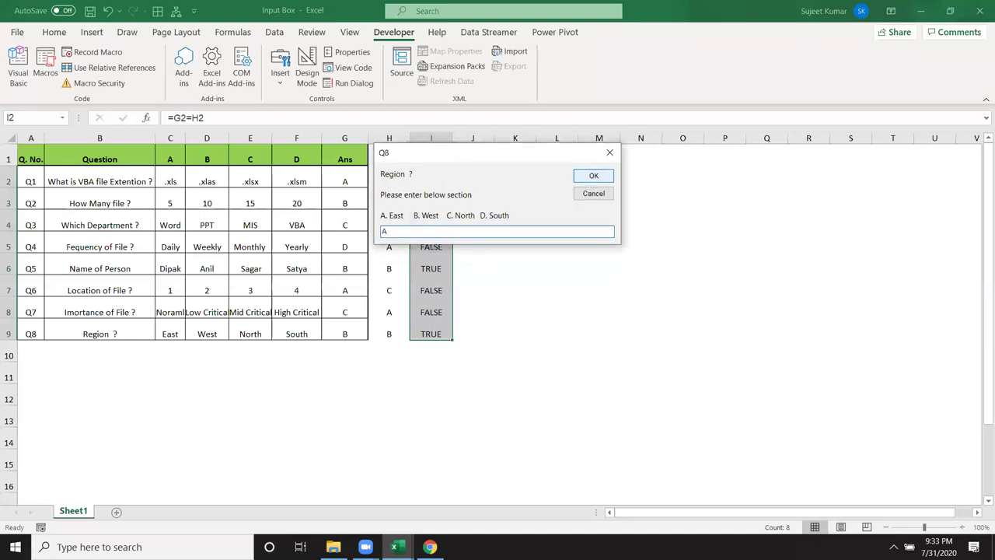
click(585, 176)
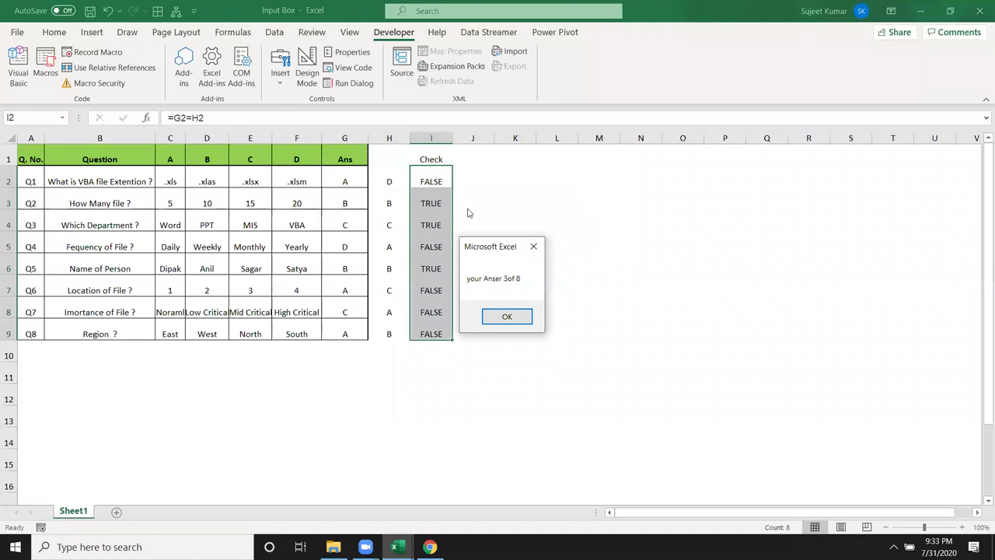
click(505, 320)
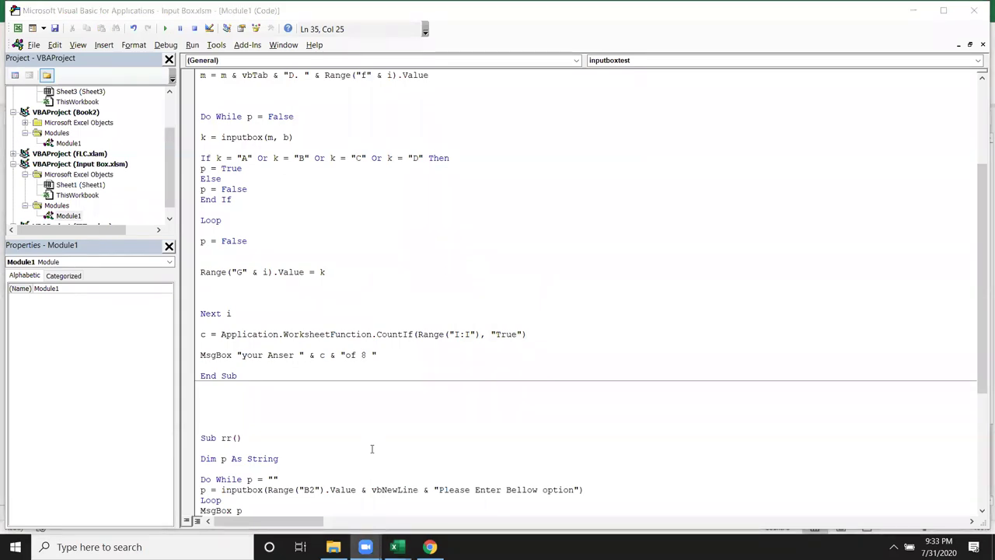
- Review the quiz module code, close the VBA editor, and select cell H7 in Excel
scroll(371, 448, down, 3)
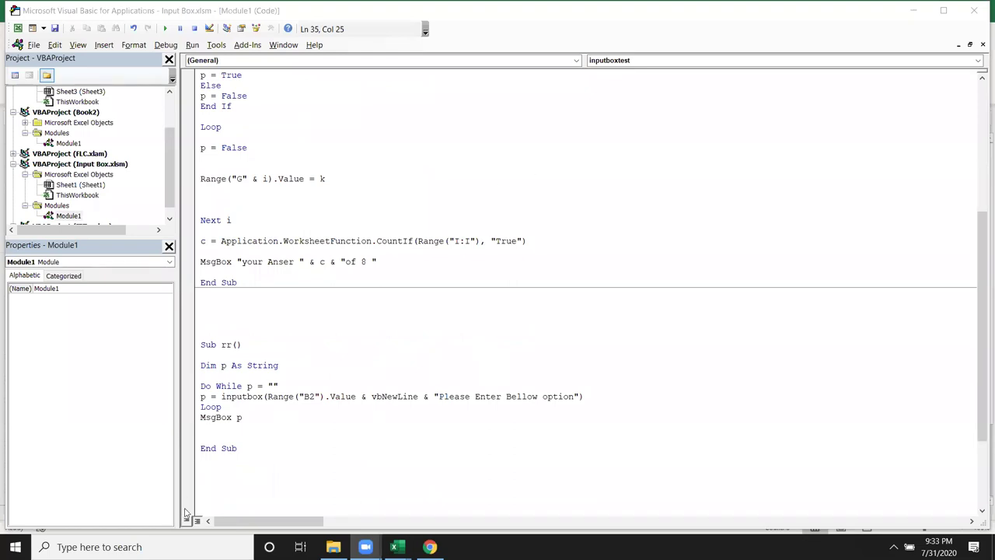
click(334, 252)
scroll(338, 225, up, 6)
scroll(338, 225, up, 1)
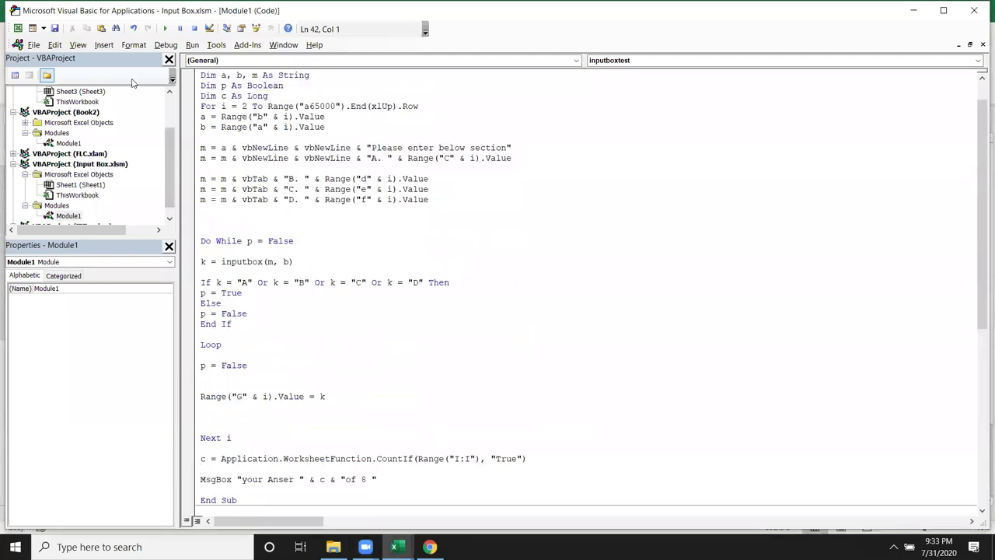
scroll(329, 216, up, 1)
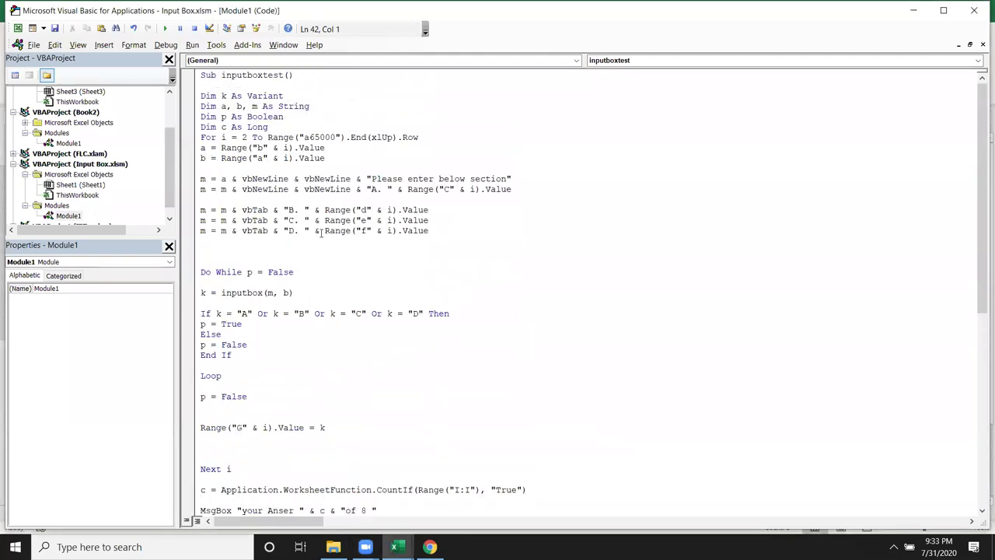
click(974, 10)
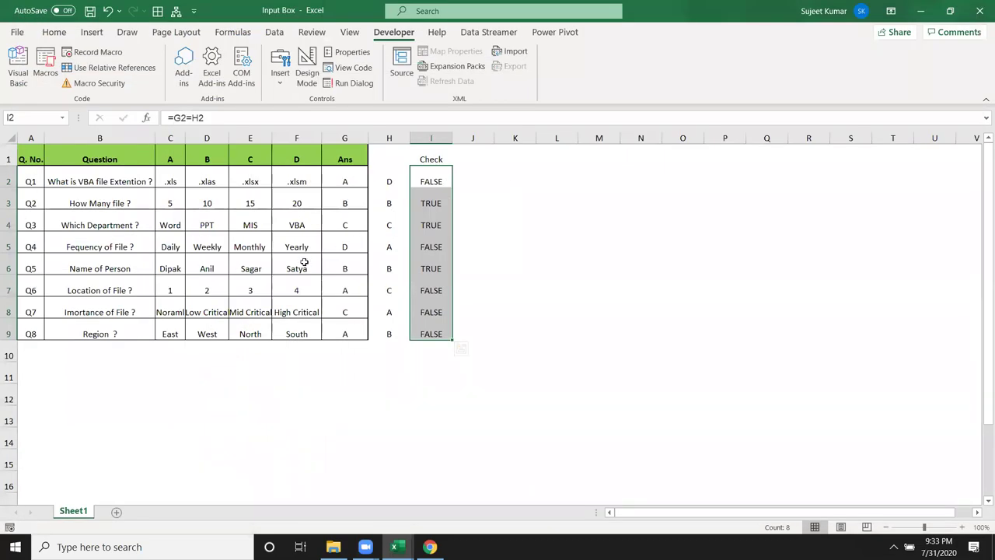
click(403, 280)
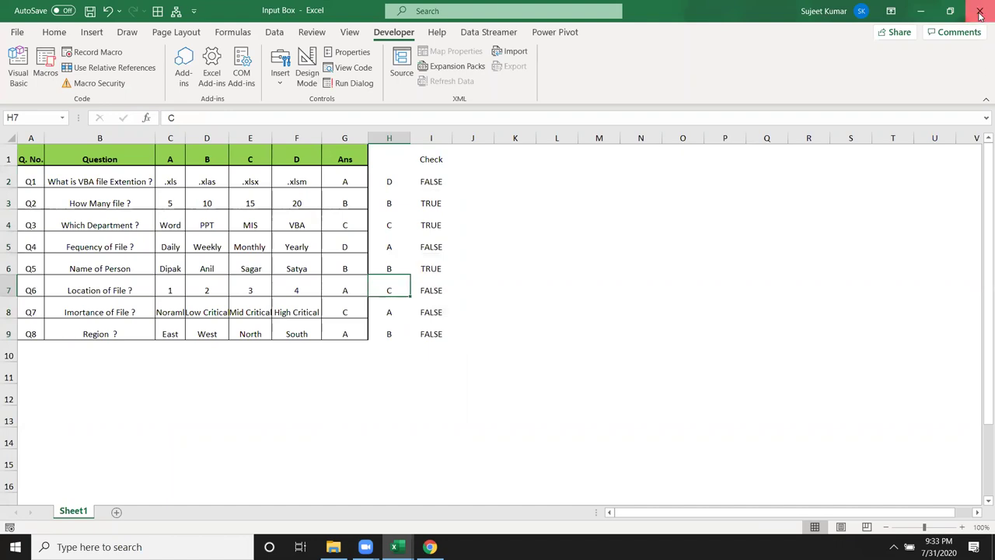
- Close the Excel window to return to the Windows desktop
click(981, 11)
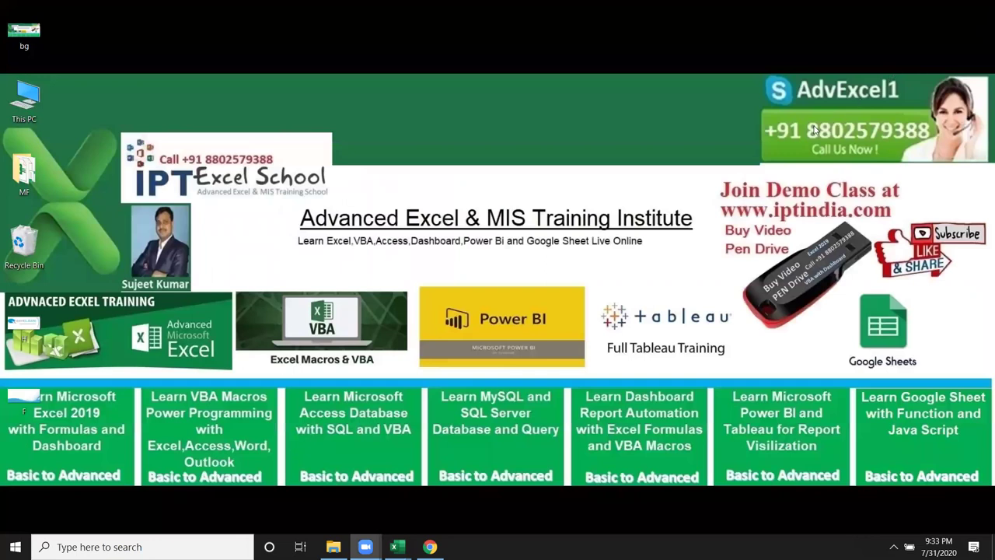